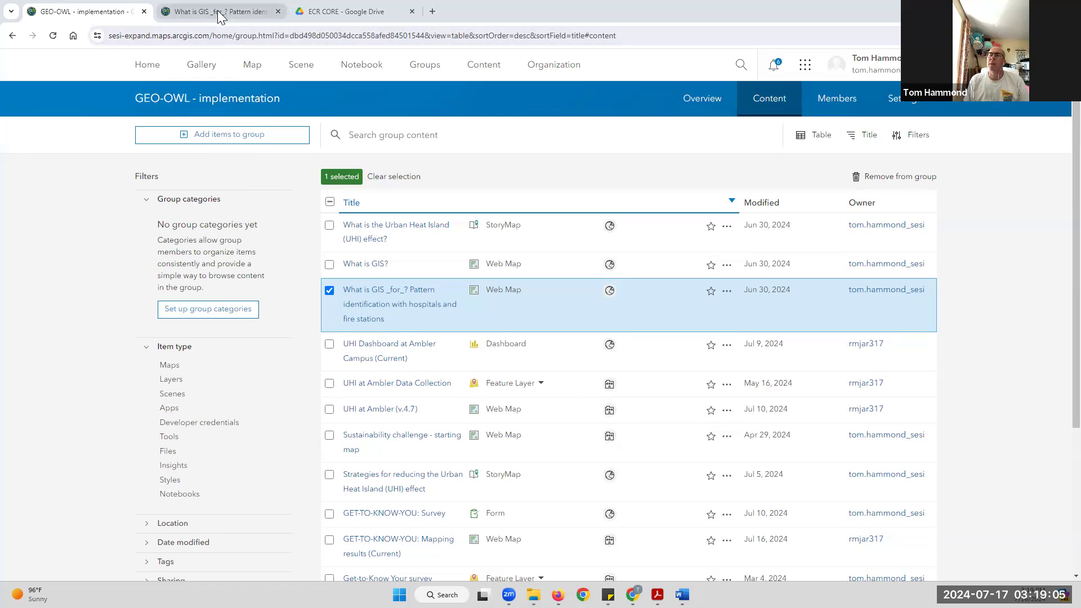
Look over the hospitals and fire stations map and the ECR CORE Google Drive folder, ending on the map.
{"action": "left_click", "coordinate": [219, 14]}
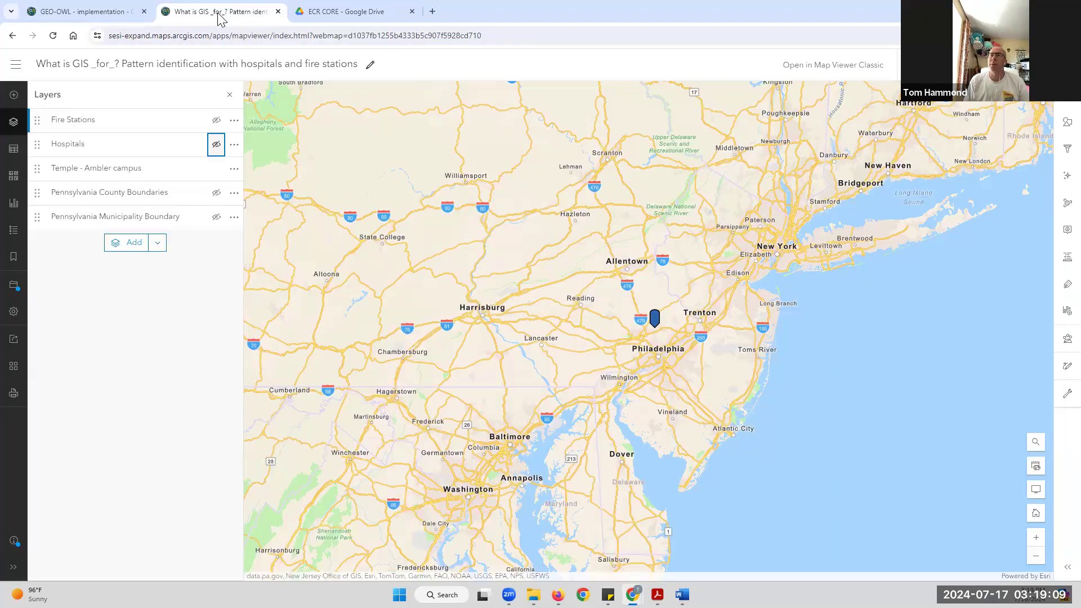
{"action": "left_click", "coordinate": [348, 14]}
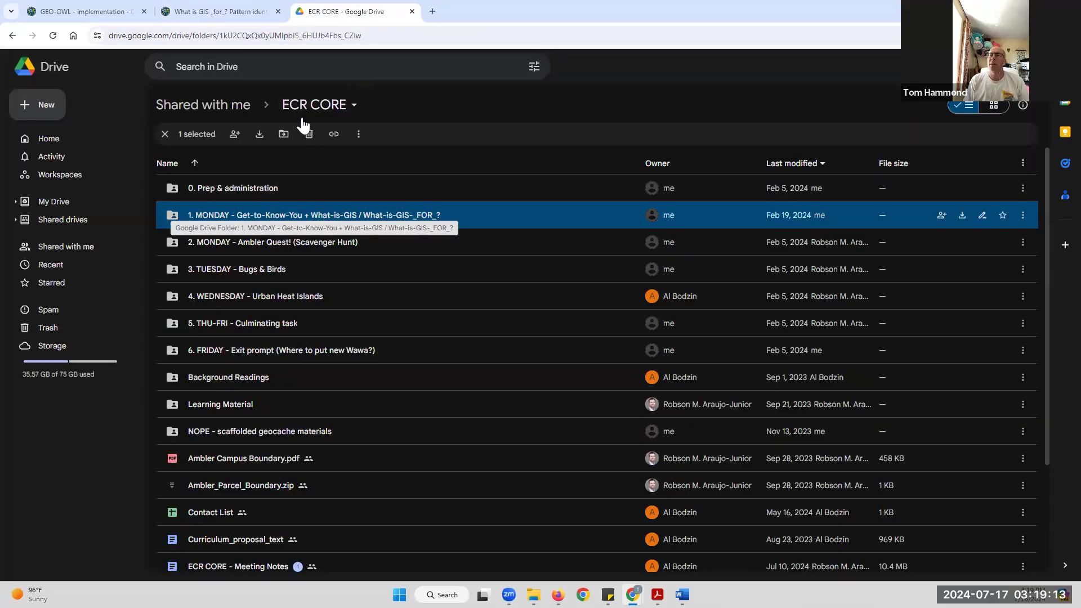
{"action": "left_click", "coordinate": [217, 16]}
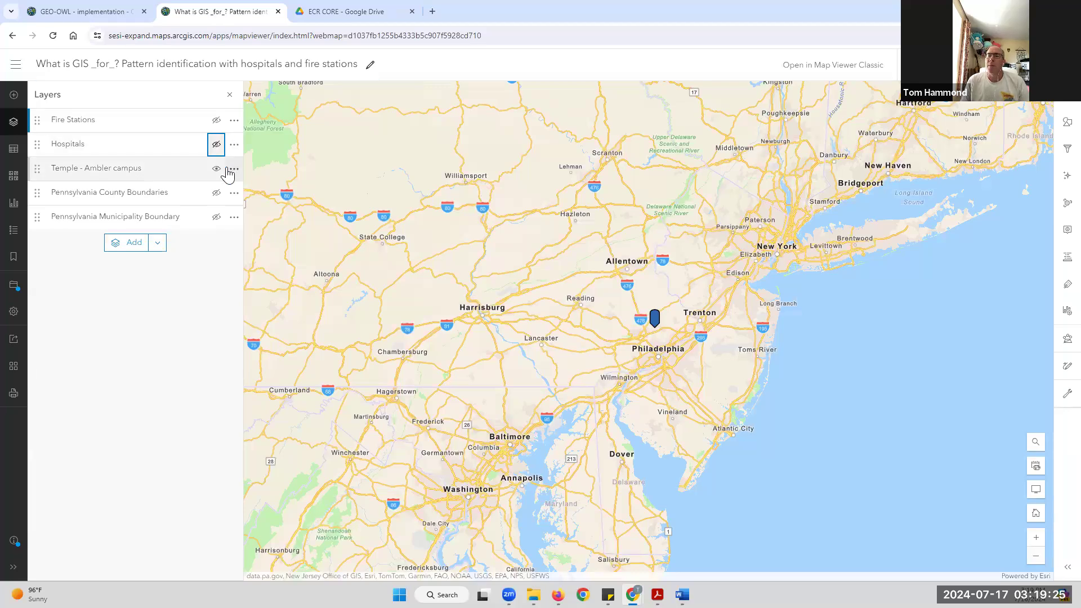
Toggle the Temple - Ambler campus layer off and back on, and show the Hospitals and Pennsylvania County Boundaries layers.
{"action": "left_click", "coordinate": [217, 170]}
{"action": "left_click", "coordinate": [216, 171]}
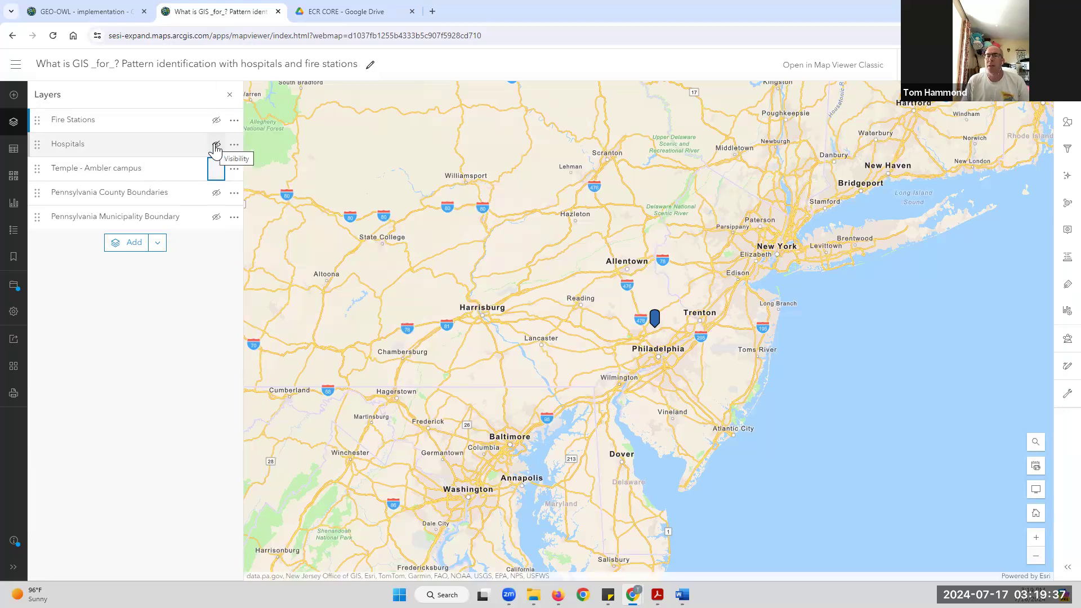
{"action": "left_click", "coordinate": [216, 148]}
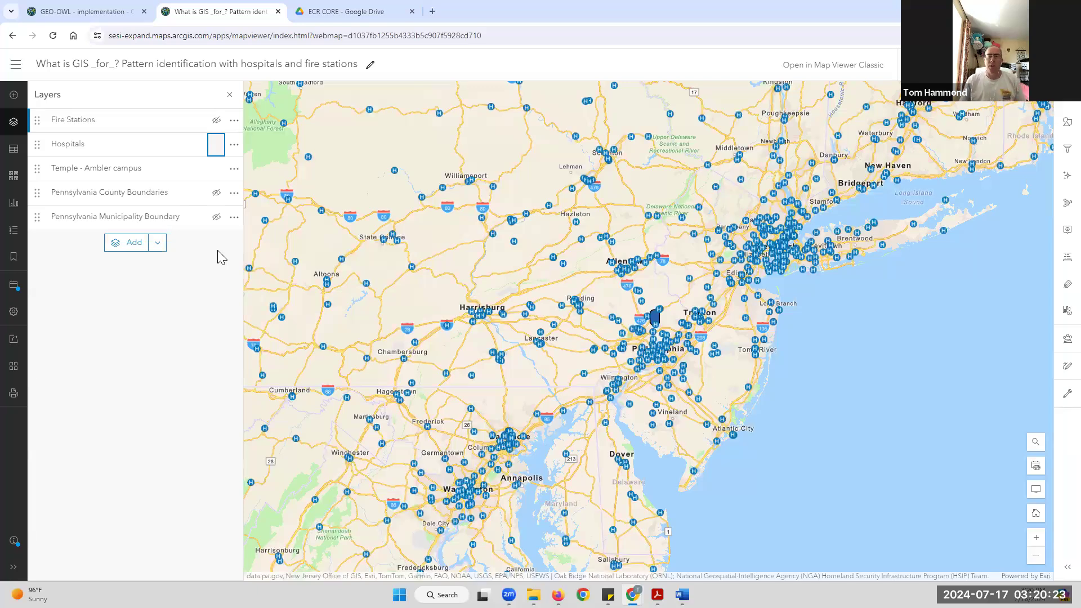
{"action": "left_click", "coordinate": [216, 197]}
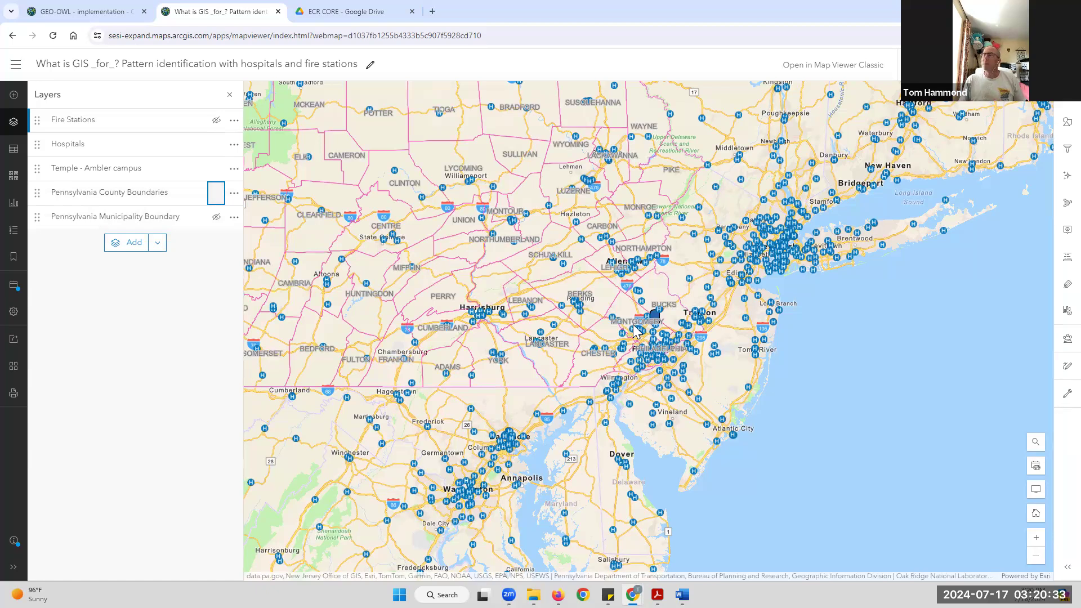
Filter the Pennsylvania County Boundaries layer to features where COUNTY_NAME is MONTGOMERY and save the filter.
{"action": "left_click", "coordinate": [92, 195]}
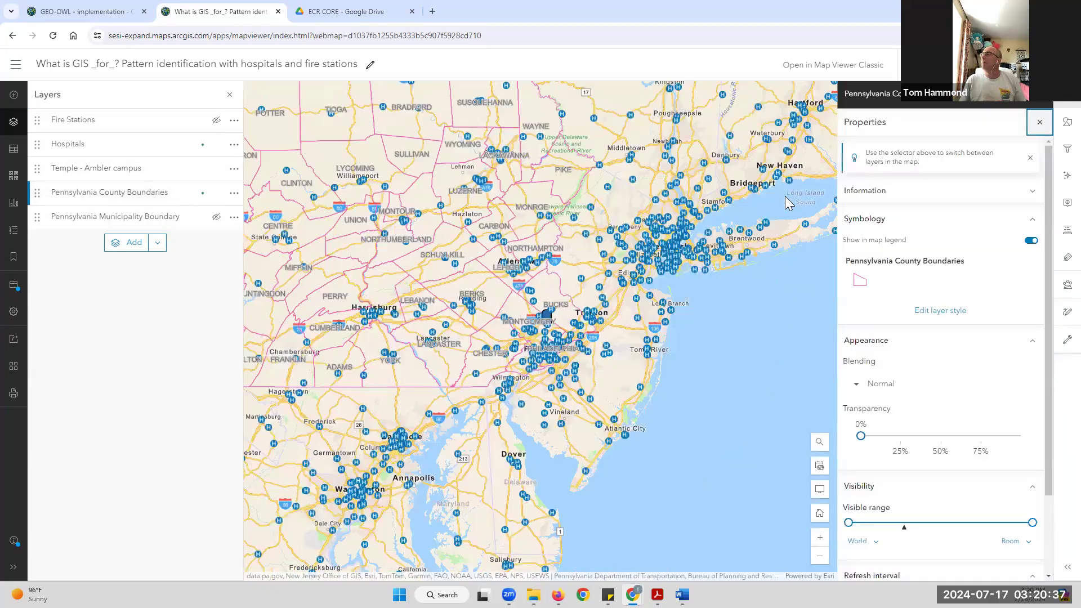
{"action": "left_click", "coordinate": [1062, 152]}
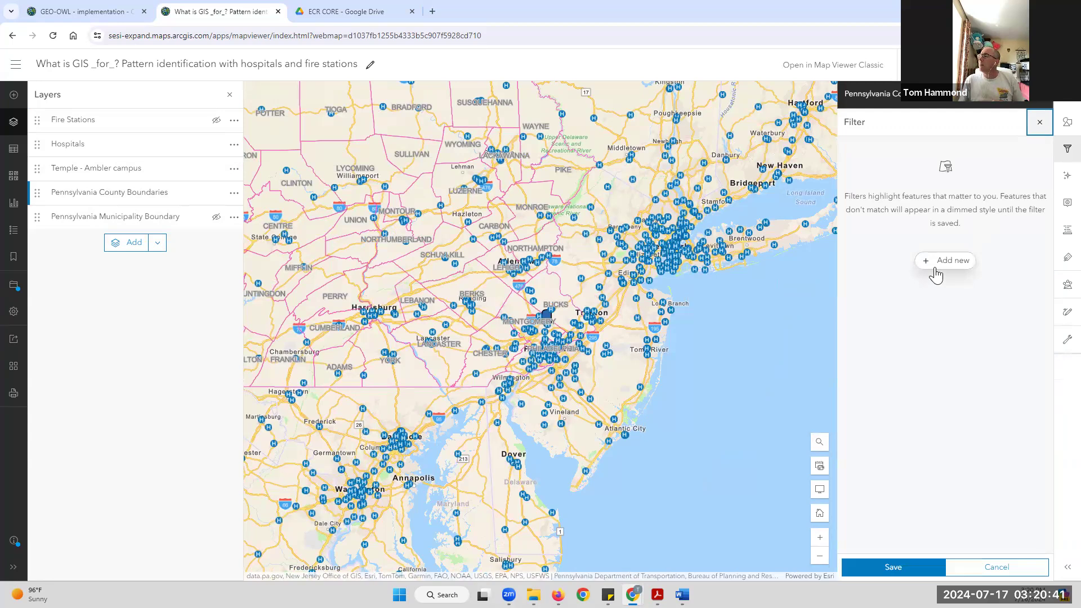
{"action": "left_click", "coordinate": [935, 264]}
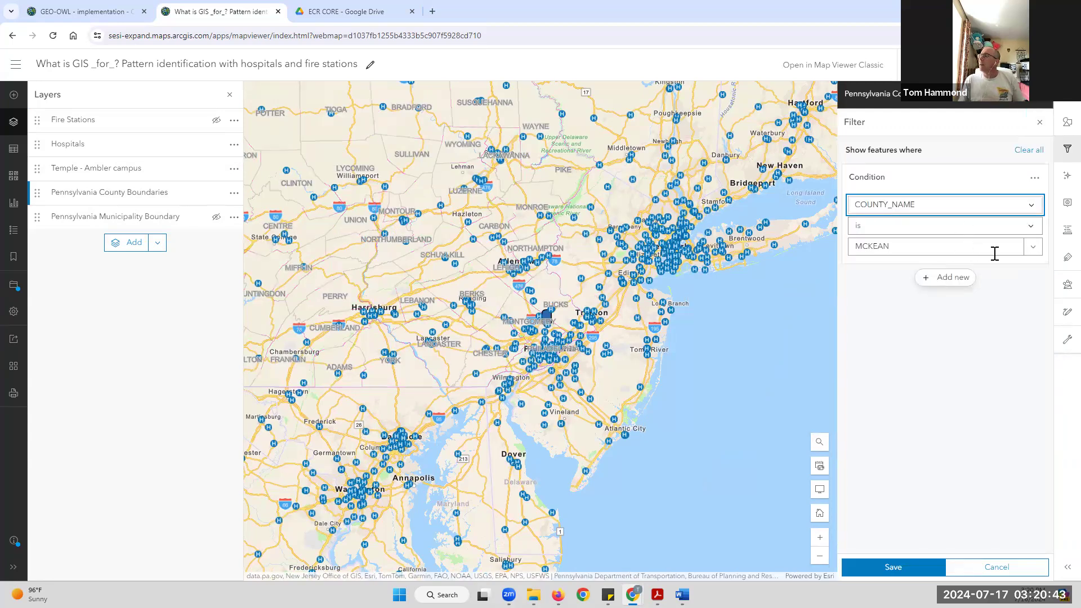
{"action": "left_click_drag", "start_coordinate": [989, 249], "coordinate": [841, 245]}
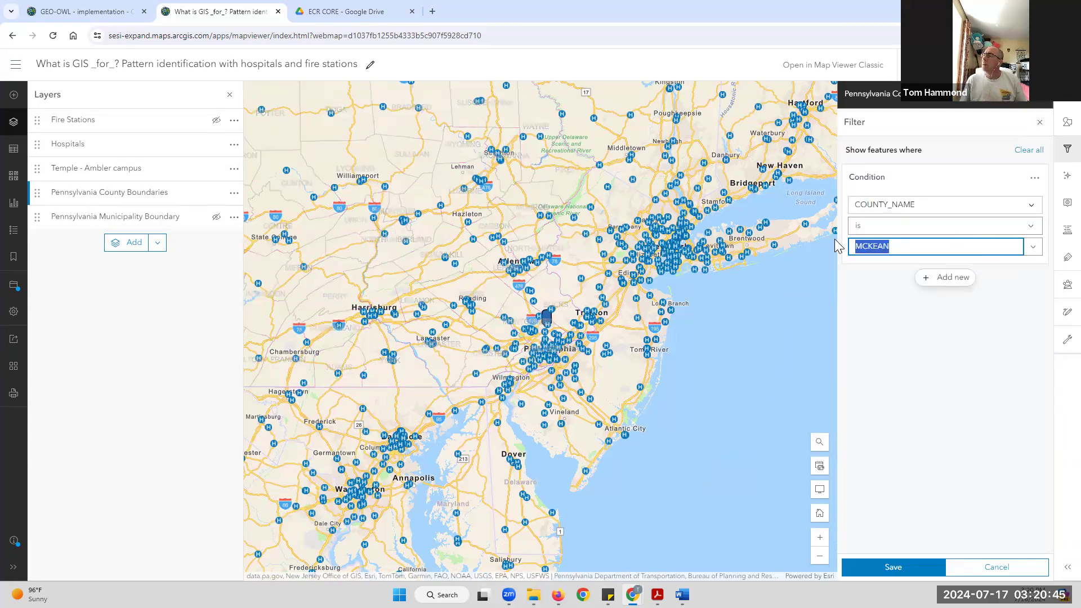
{"action": "type", "text": "MONT"}
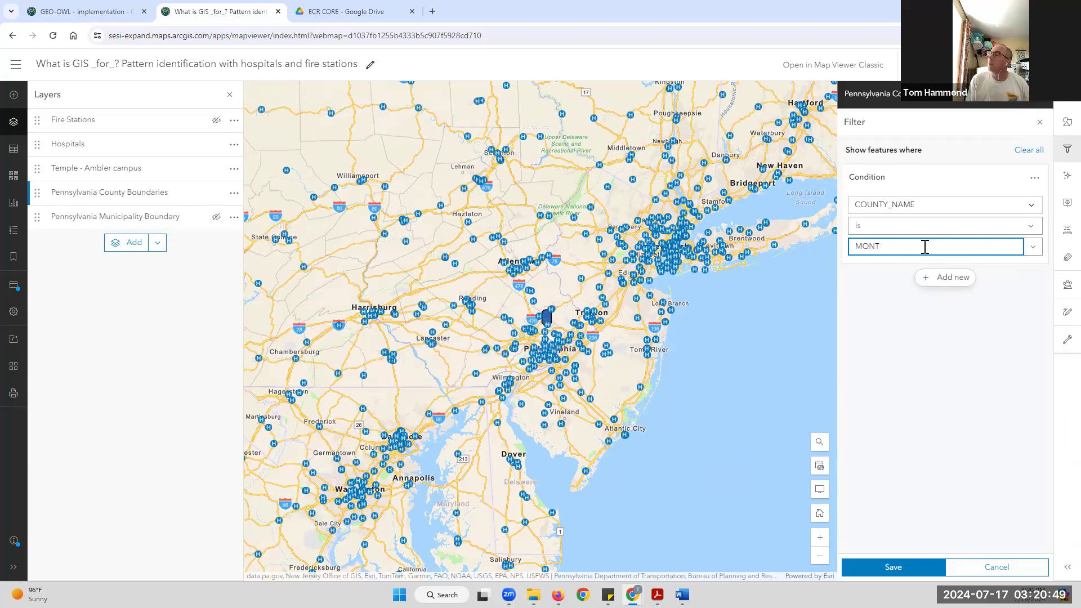
{"action": "type", "text": "OGOGOMERY"}
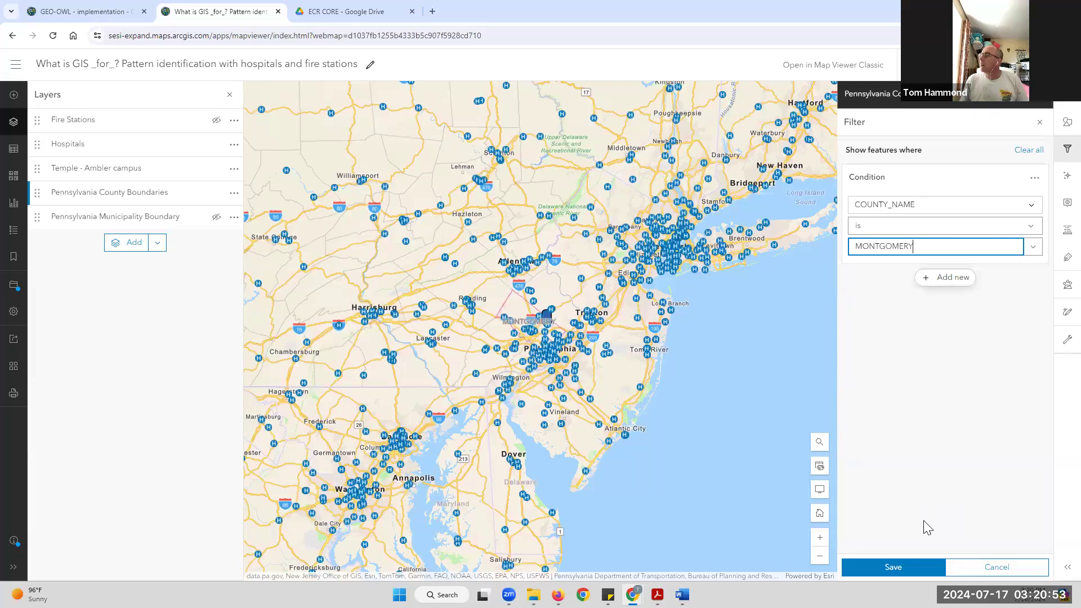
{"action": "left_click", "coordinate": [896, 565]}
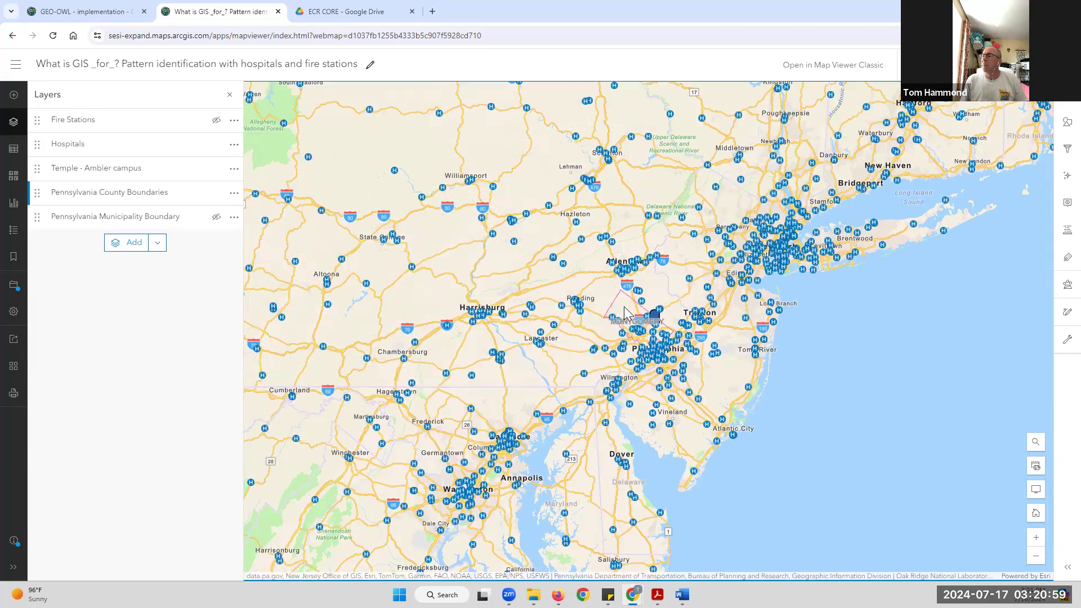
Filter the Hospitals layer to features where COUNTY is MONTGOMERY and save the filter.
{"action": "scroll", "coordinate": [625, 310], "scroll_direction": "up", "scroll_amount": 4}
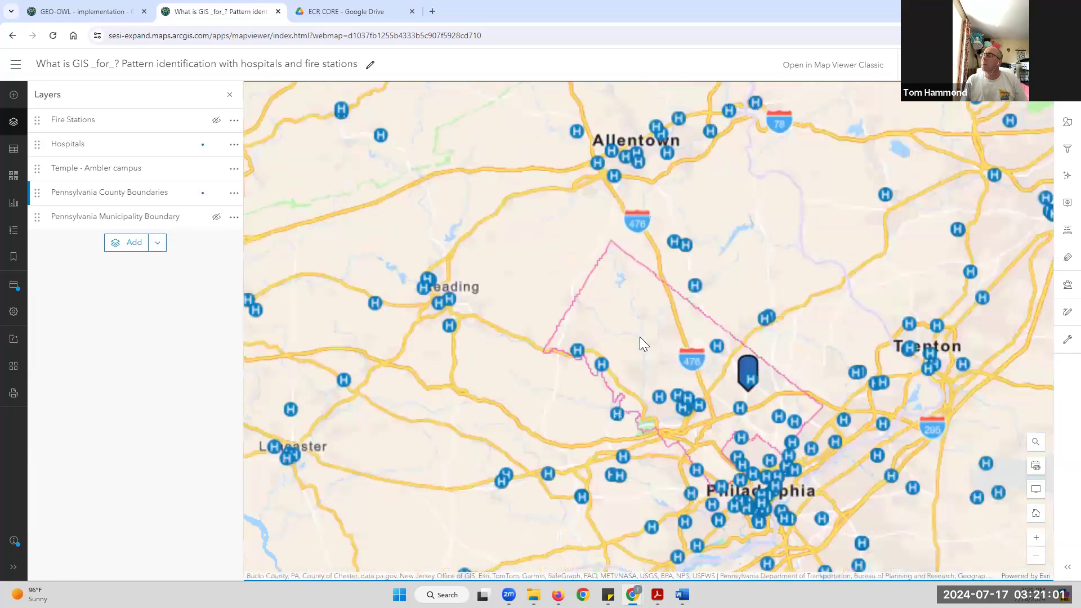
{"action": "mouse_move", "coordinate": [600, 313]}
{"action": "left_mouse_down"}
{"action": "mouse_move", "coordinate": [555, 268]}
{"action": "mouse_move", "coordinate": [451, 202]}
{"action": "left_mouse_up"}
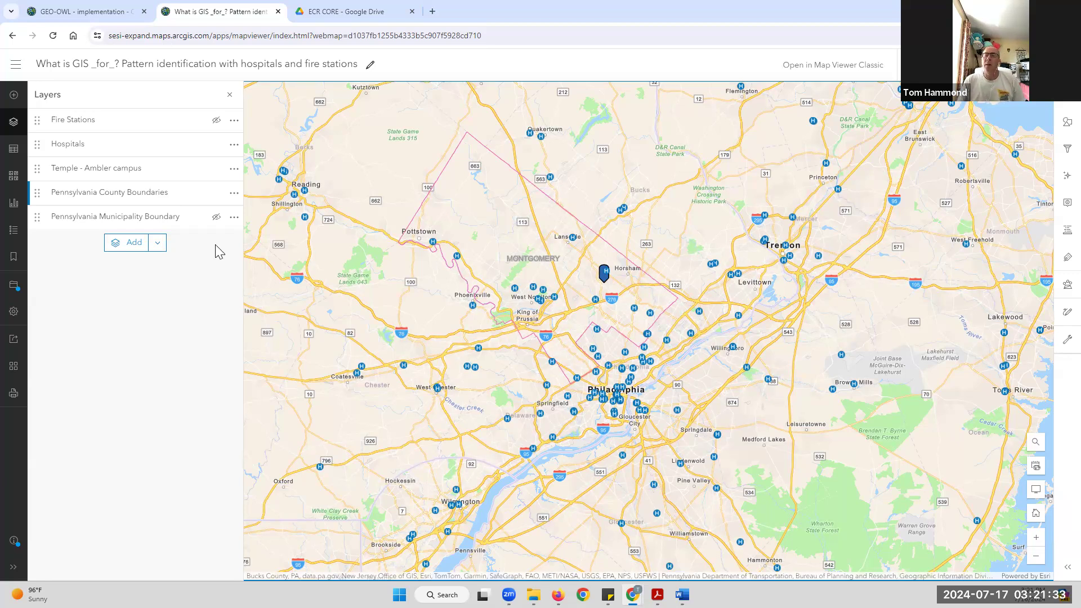
{"action": "left_click", "coordinate": [103, 147]}
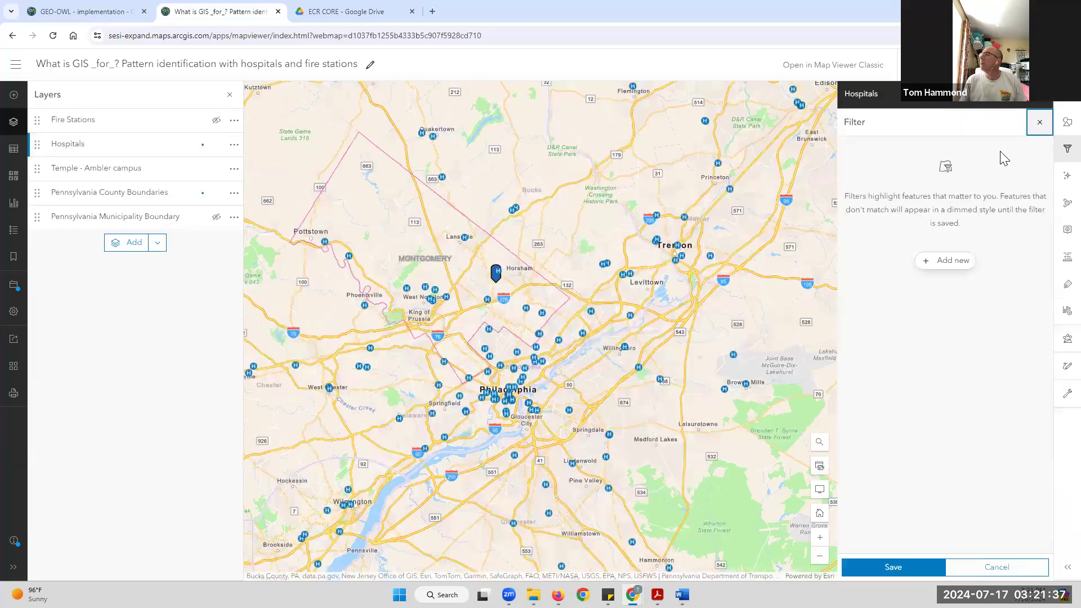
{"action": "left_click", "coordinate": [952, 264]}
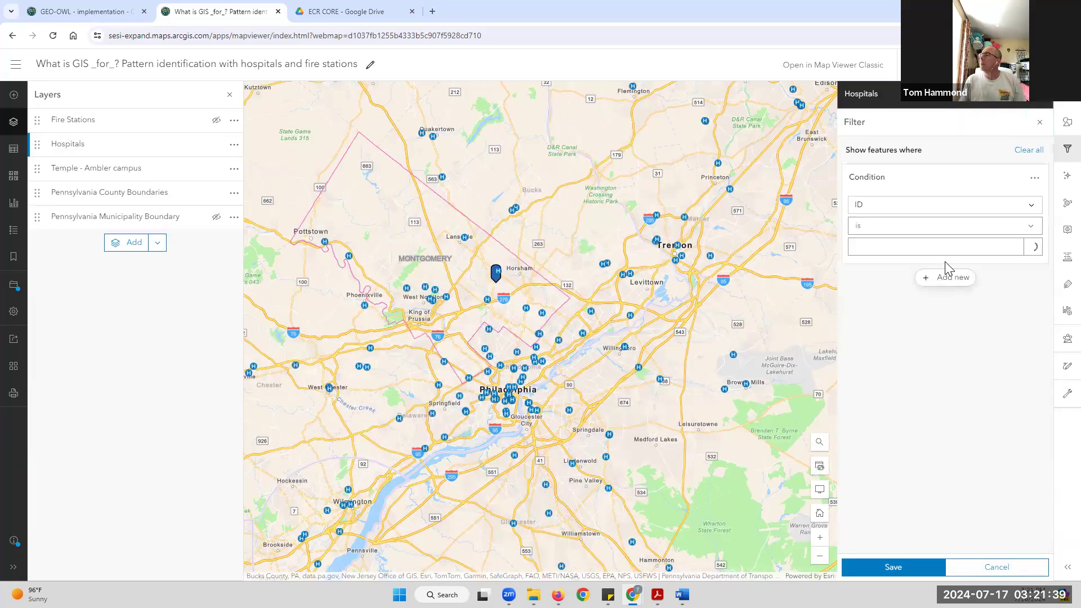
{"action": "left_click", "coordinate": [1015, 209]}
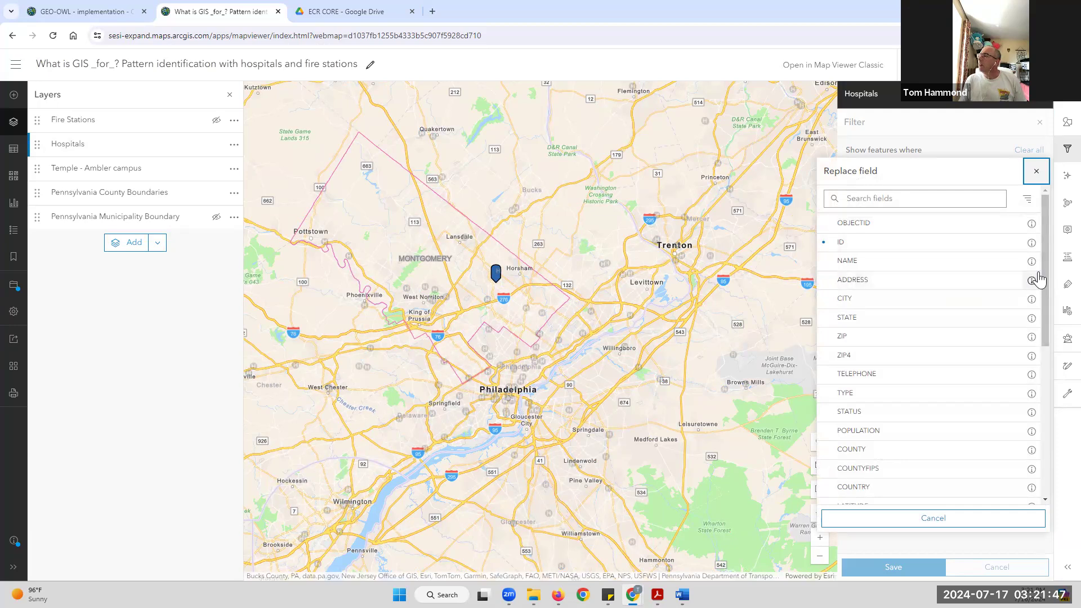
{"action": "left_click_drag", "start_coordinate": [1042, 268], "coordinate": [1042, 293]}
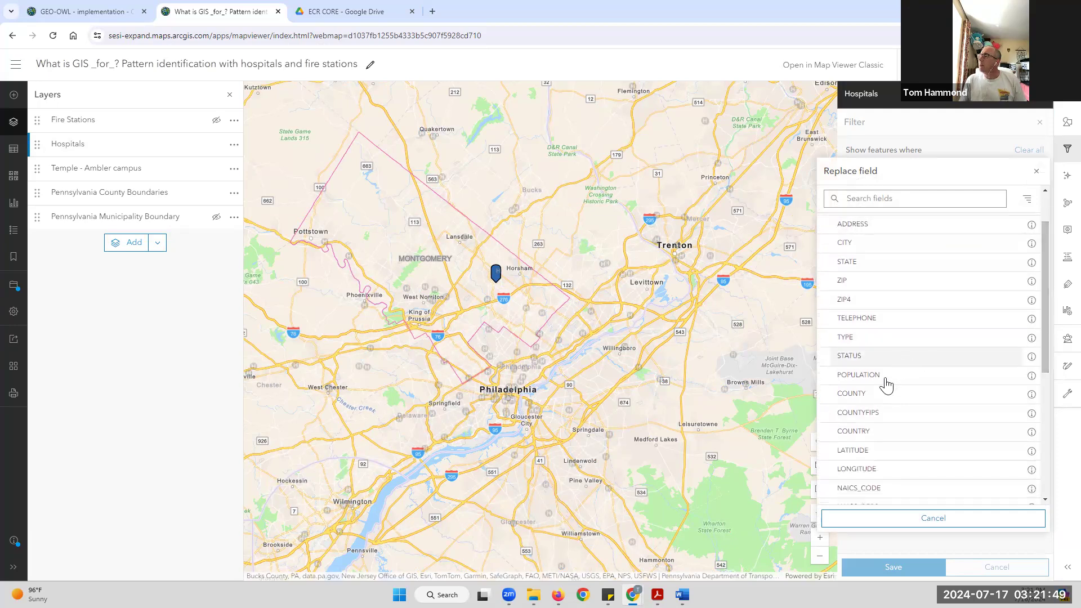
{"action": "left_click", "coordinate": [876, 398]}
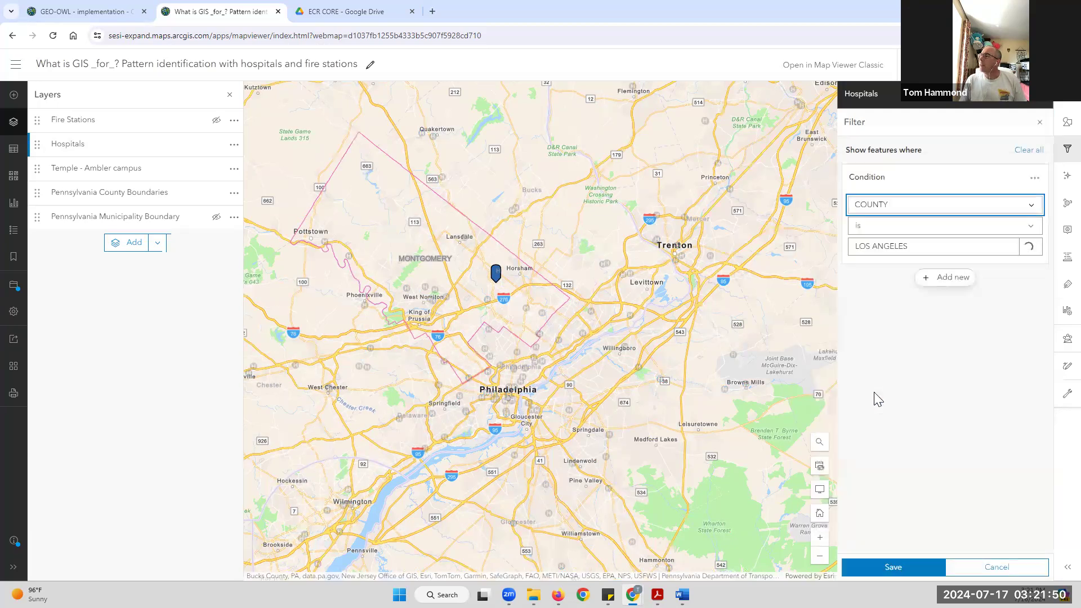
{"action": "left_click", "coordinate": [907, 246]}
{"action": "type", "text": "M"}
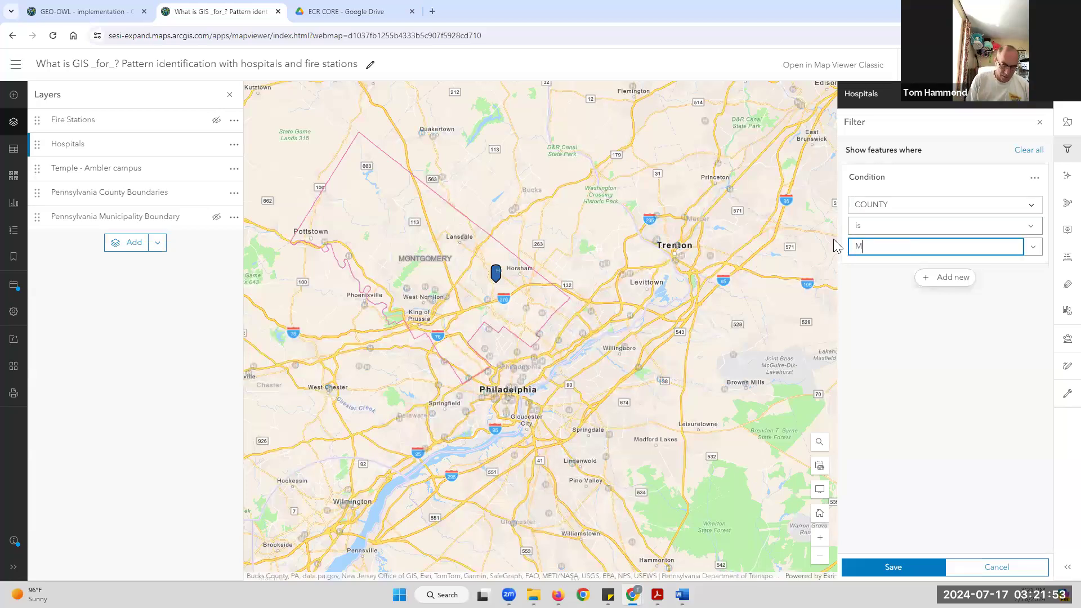
{"action": "type", "text": "ONTGOMERY"}
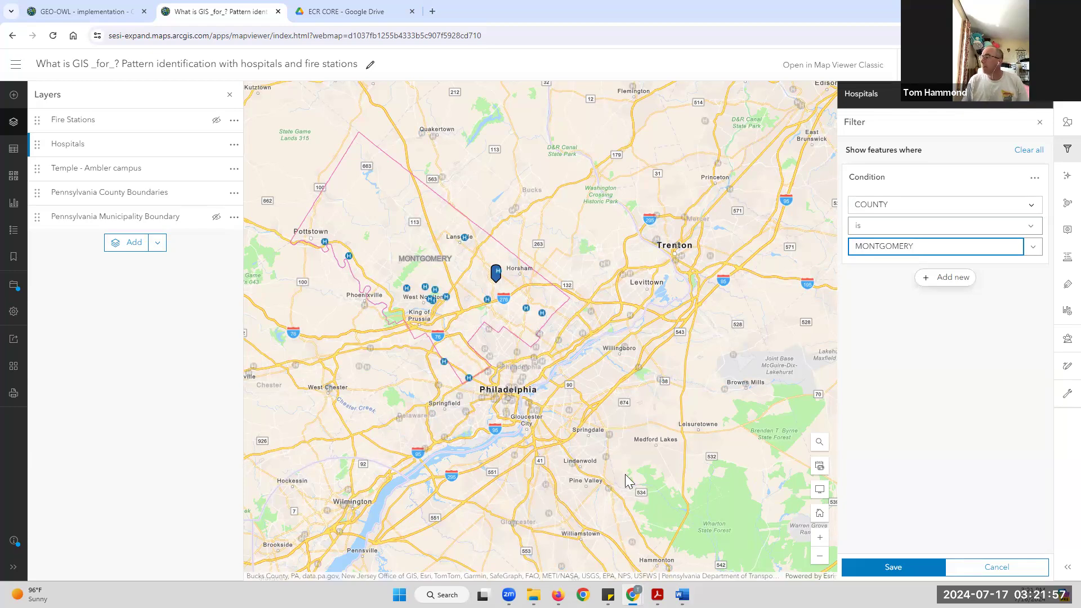
{"action": "left_click", "coordinate": [875, 560]}
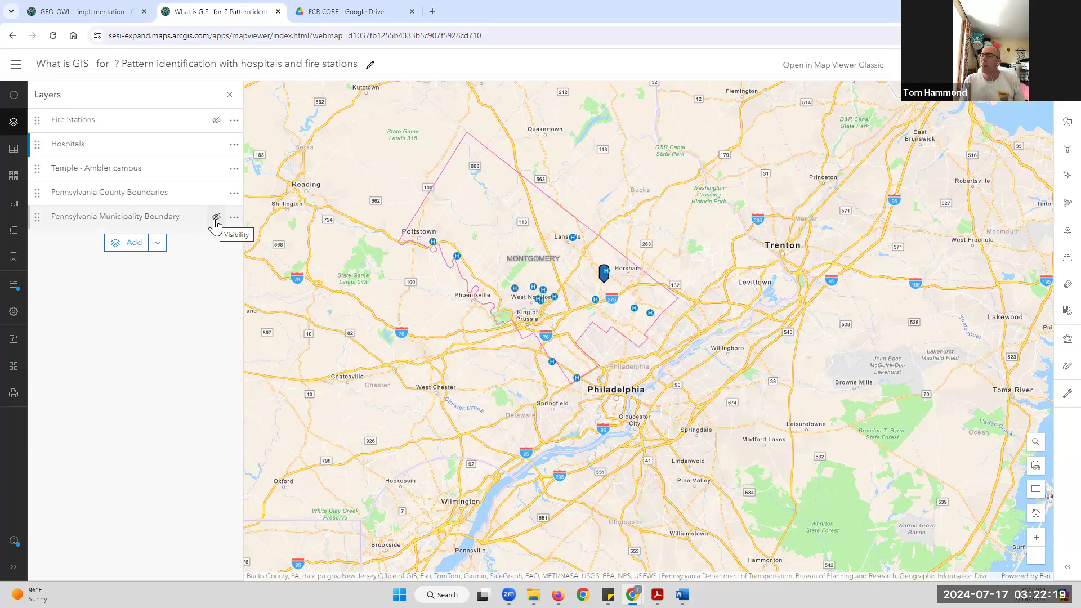
Create a sketch layer and draw a straight line across Montgomery County, from southwest of King of Prussia through Lansdale to beyond the northeast border.
{"action": "left_click", "coordinate": [156, 243]}
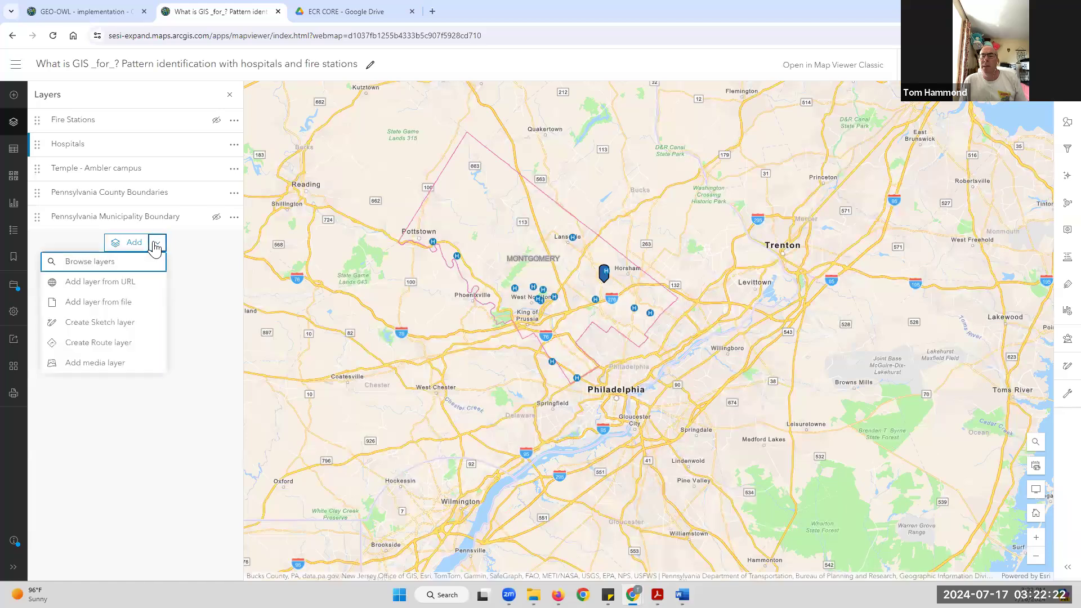
{"action": "left_click", "coordinate": [103, 321]}
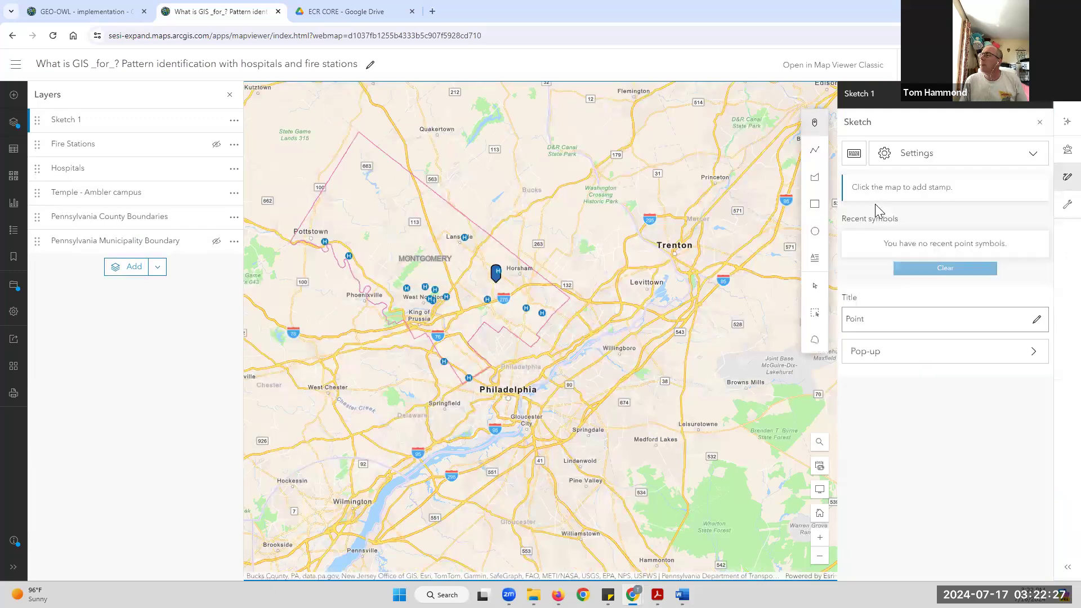
{"action": "left_click", "coordinate": [815, 151]}
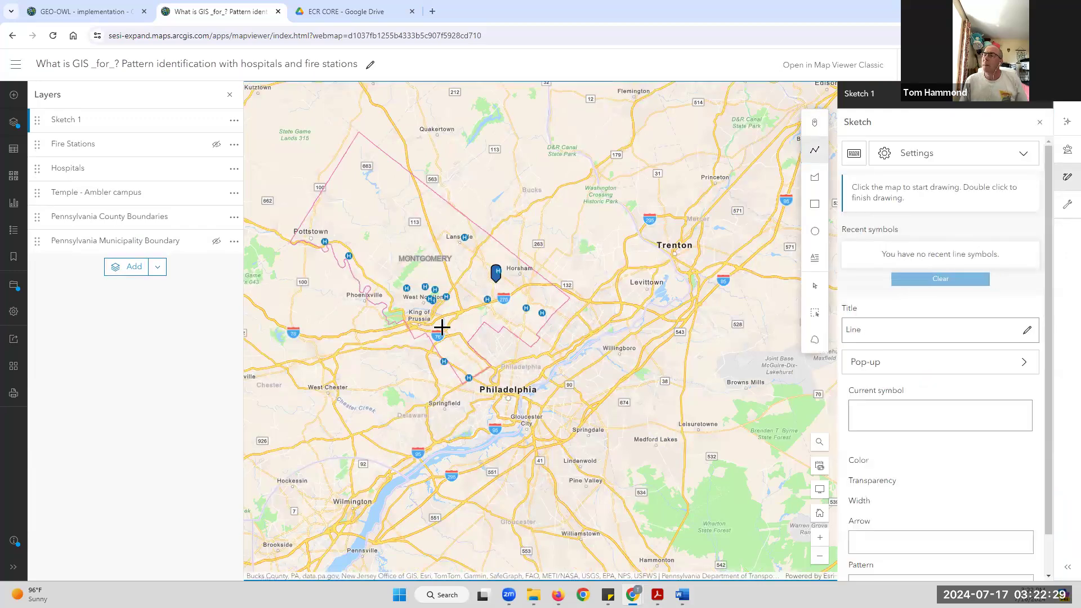
{"action": "left_click", "coordinate": [398, 337]}
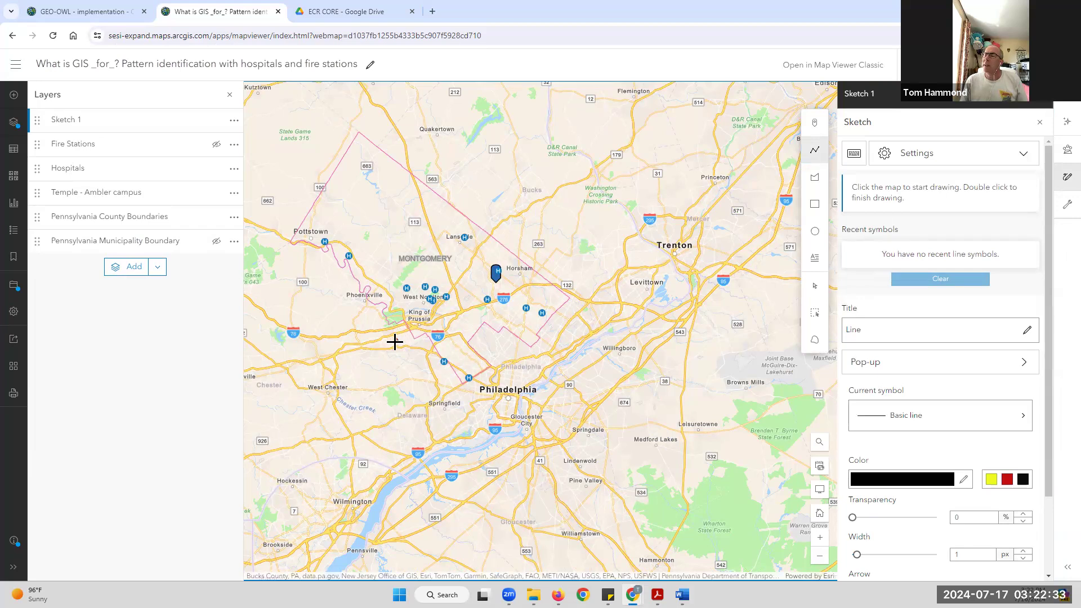
{"action": "left_click", "coordinate": [495, 220]}
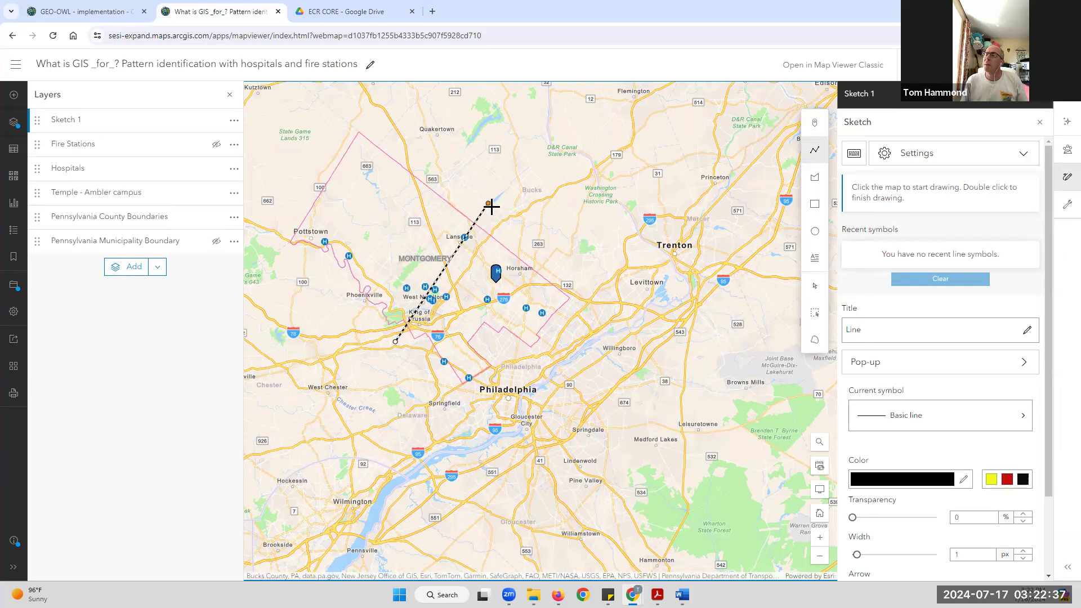
{"action": "double_click", "coordinate": [490, 208]}
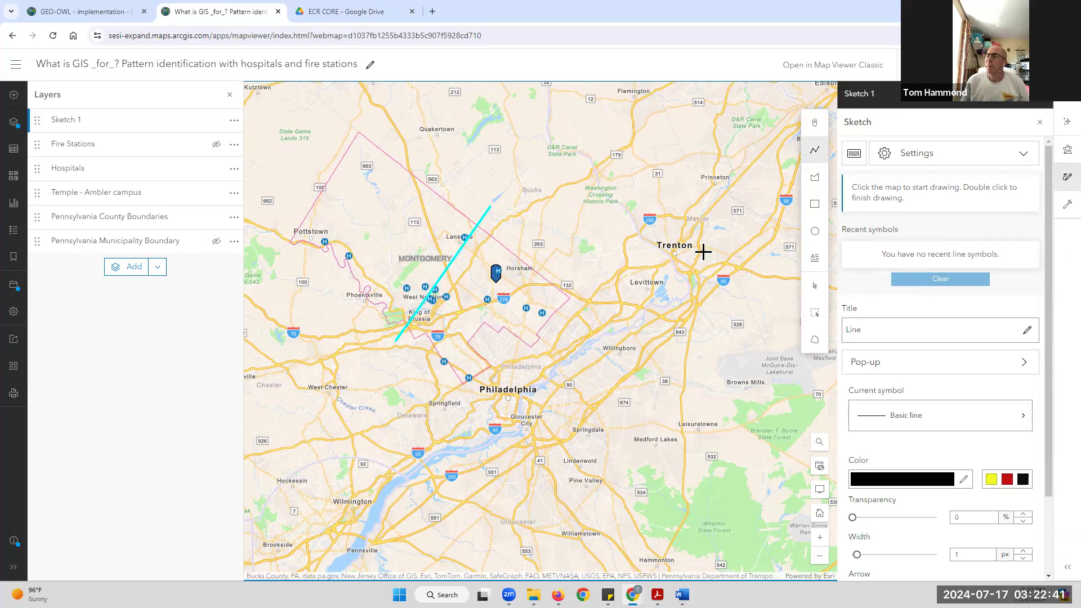
{"action": "left_click", "coordinate": [703, 251]}
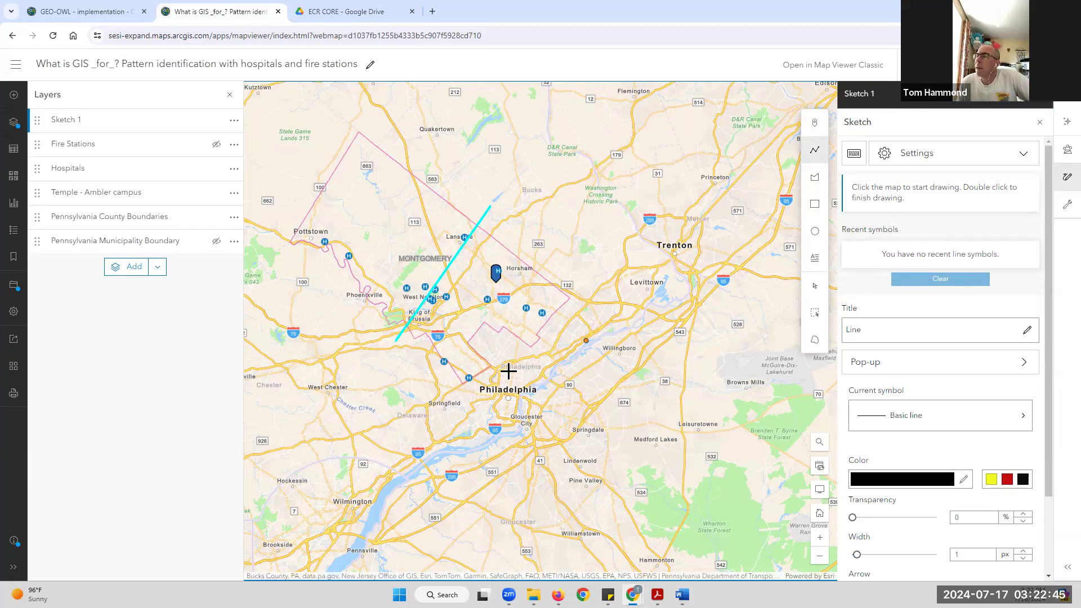
{"action": "left_click", "coordinate": [1061, 183]}
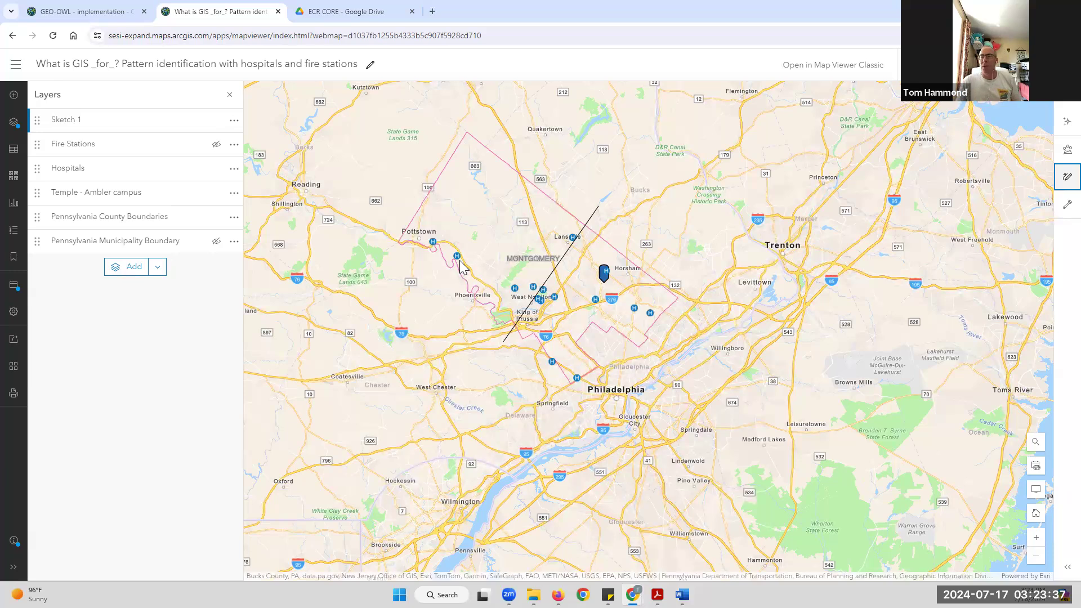
View the attributes of the hospital beside Pottstown, and examine the hospitals and roads between Pottstown and King of Prussia up close.
{"action": "left_click", "coordinate": [433, 243]}
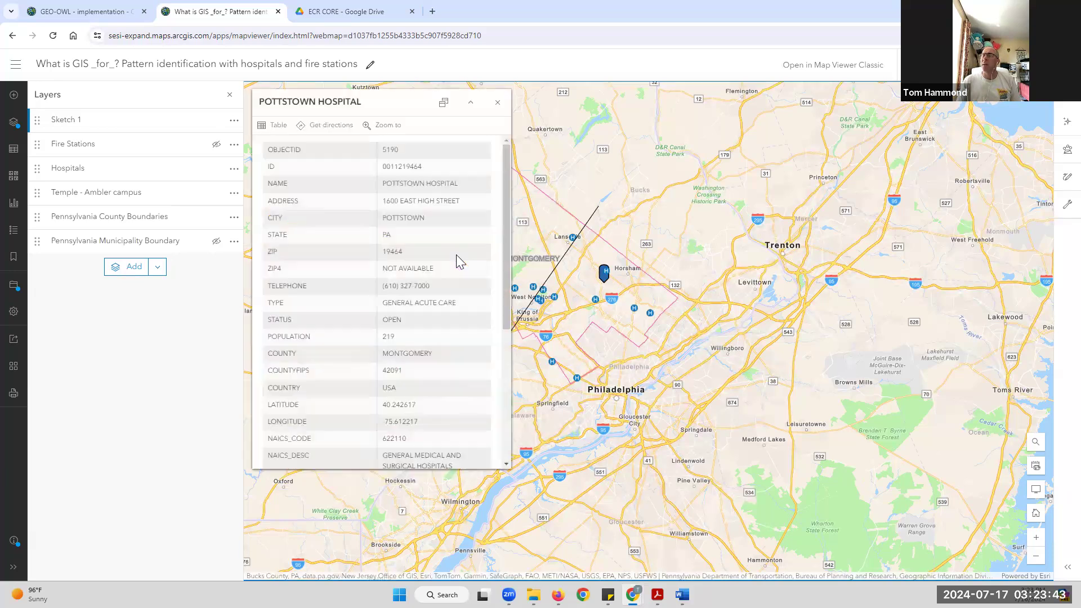
{"action": "left_click", "coordinate": [498, 103]}
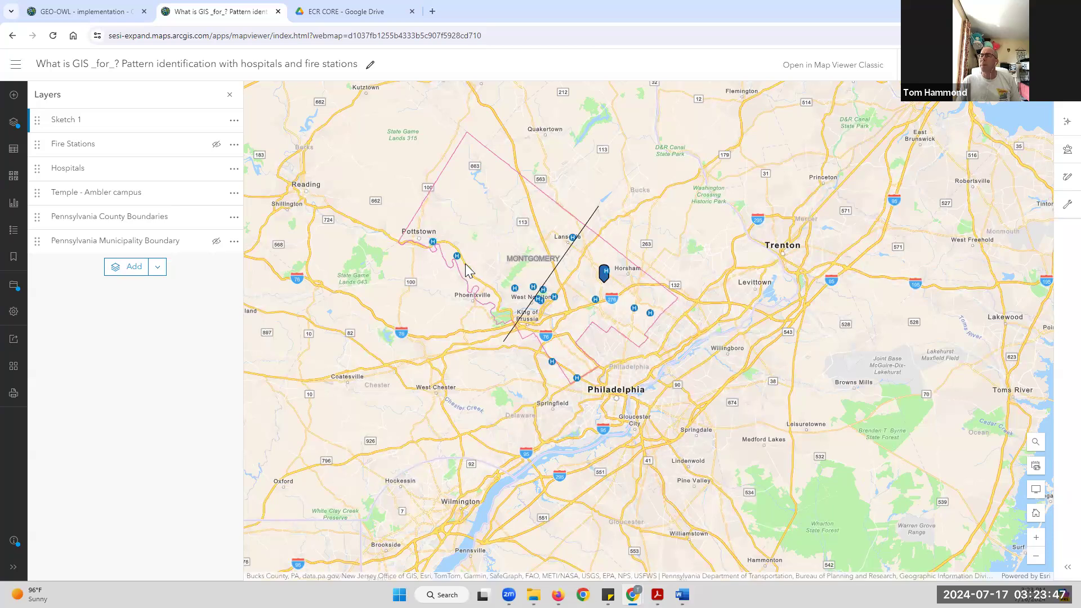
{"action": "scroll", "coordinate": [467, 271], "scroll_direction": "up", "scroll_amount": 2}
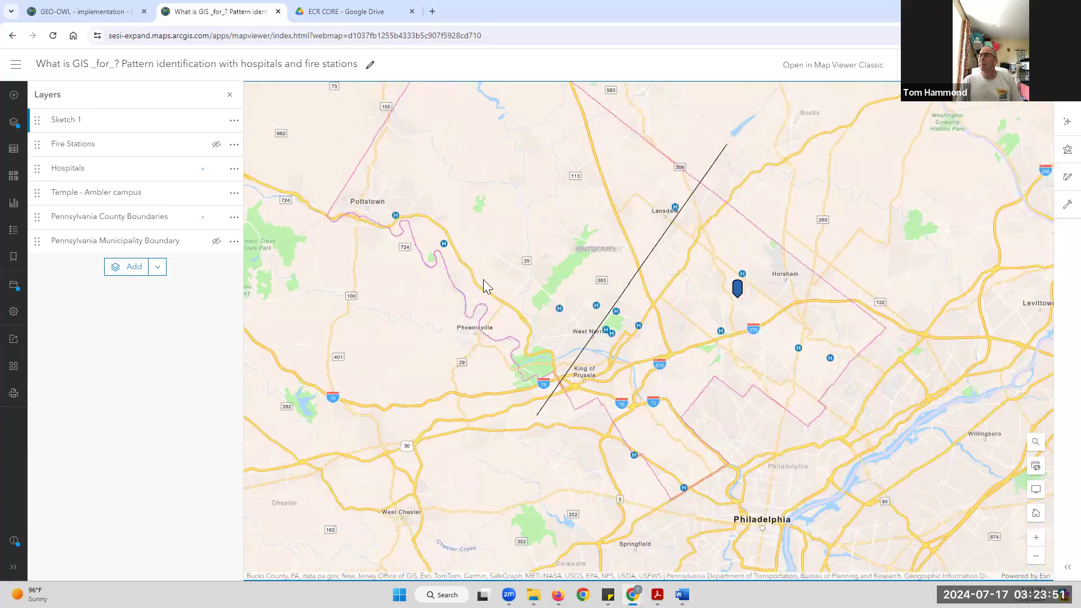
{"action": "scroll", "coordinate": [483, 279], "scroll_direction": "up", "scroll_amount": 2}
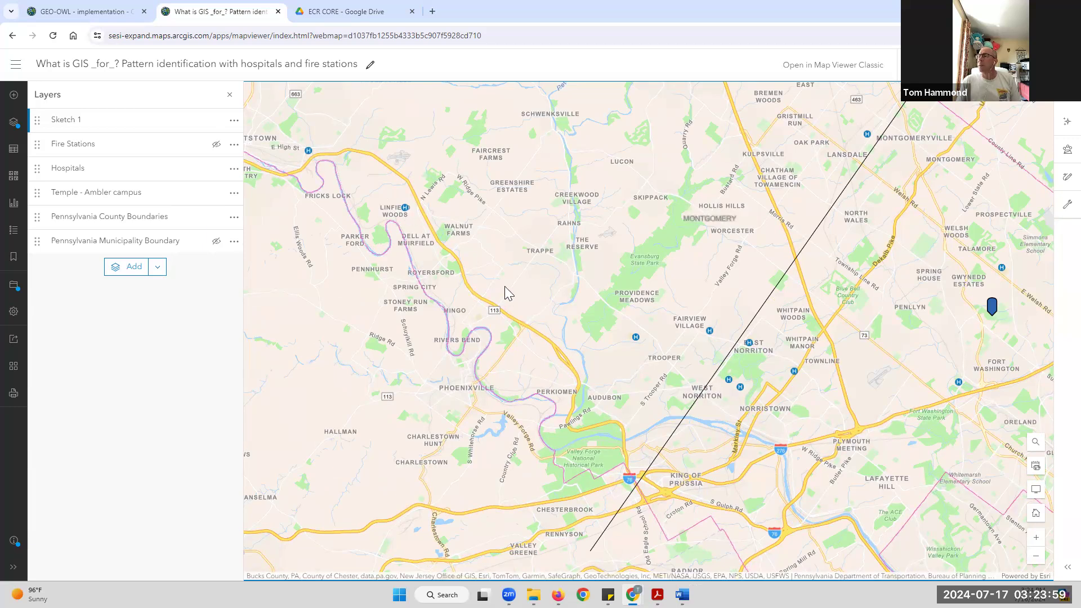
Examine the hospitals east of the dividing line, from Norristown and Lansdale past Ambler to the county's border with Philadelphia.
{"action": "left_click_drag", "start_coordinate": [557, 378], "coordinate": [398, 352]}
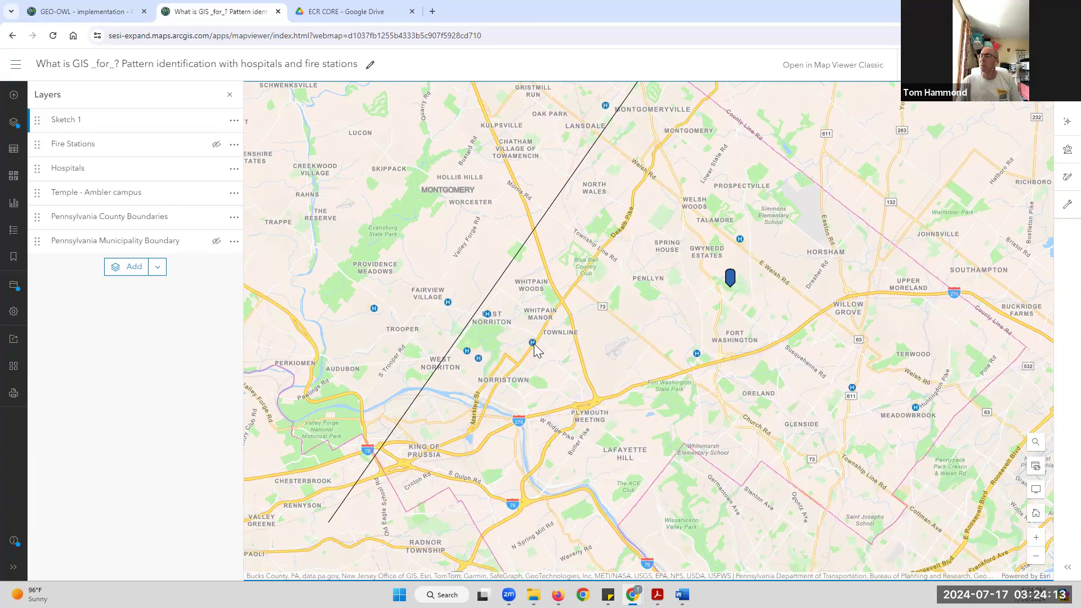
{"action": "scroll", "coordinate": [488, 319], "scroll_direction": "up", "scroll_amount": 2}
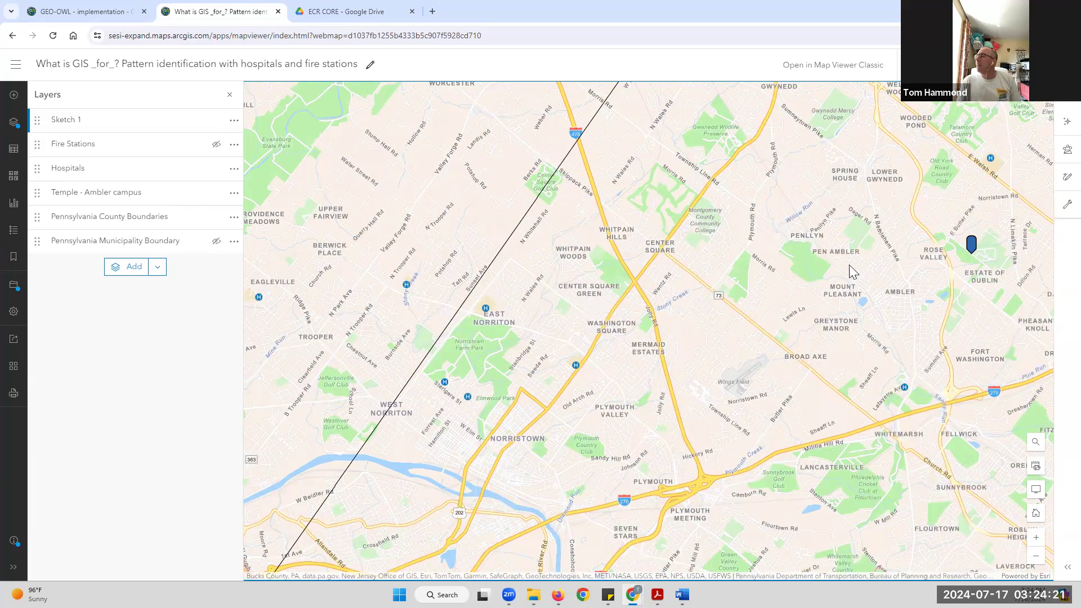
{"action": "left_click_drag", "start_coordinate": [850, 268], "coordinate": [522, 339]}
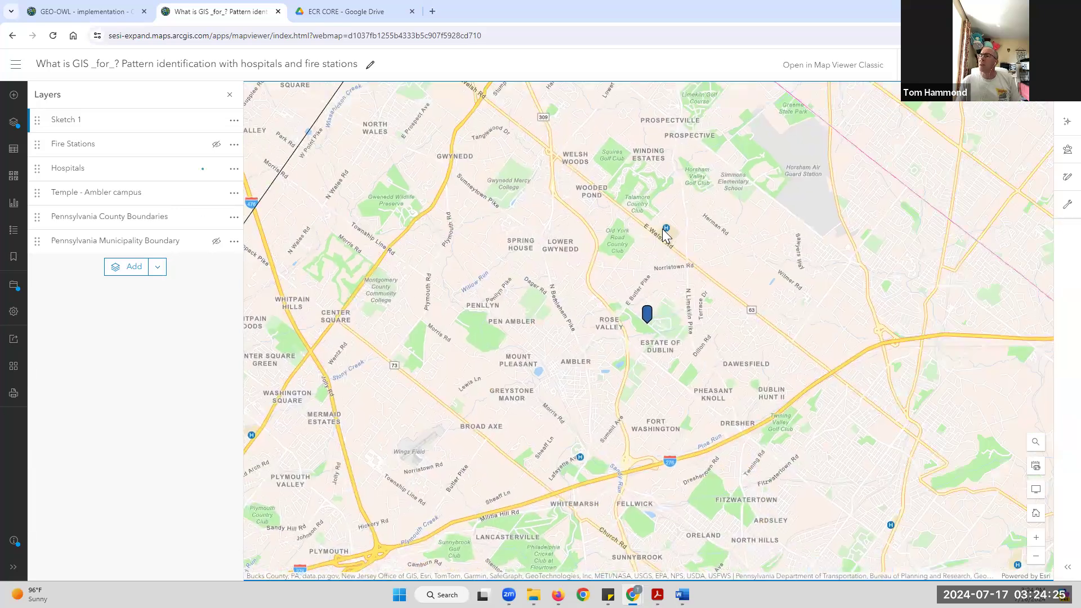
{"action": "left_click_drag", "start_coordinate": [534, 160], "coordinate": [608, 343]}
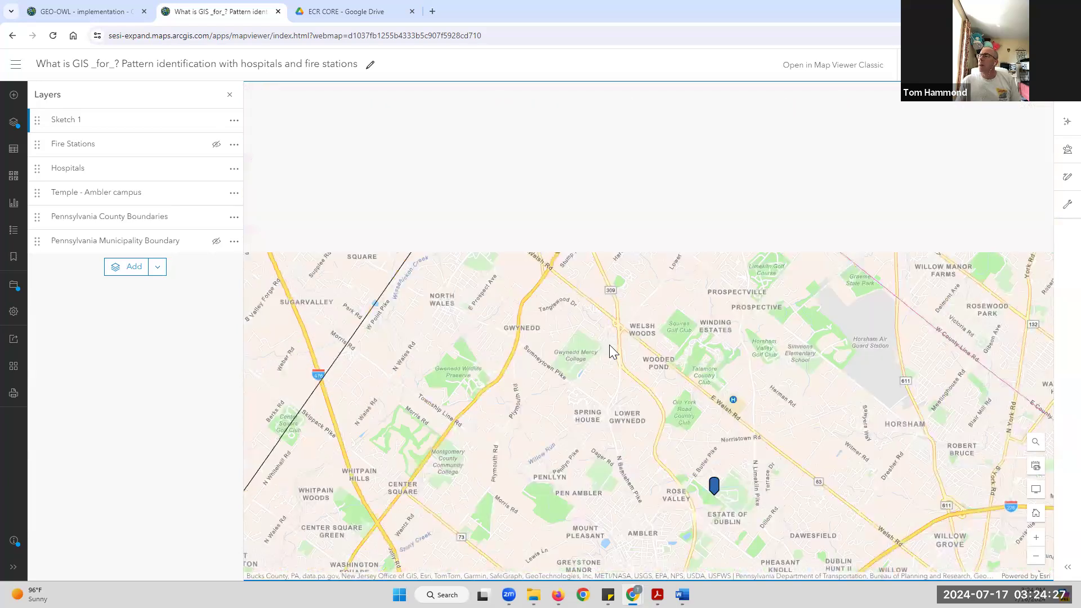
{"action": "left_click", "coordinate": [1036, 557]}
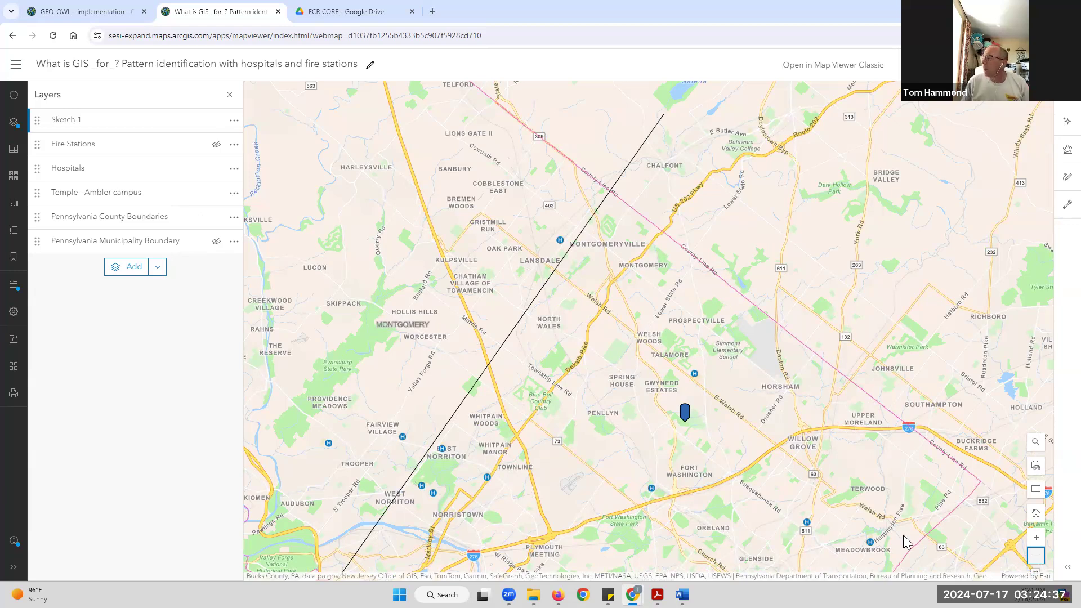
{"action": "left_click", "coordinate": [1035, 555]}
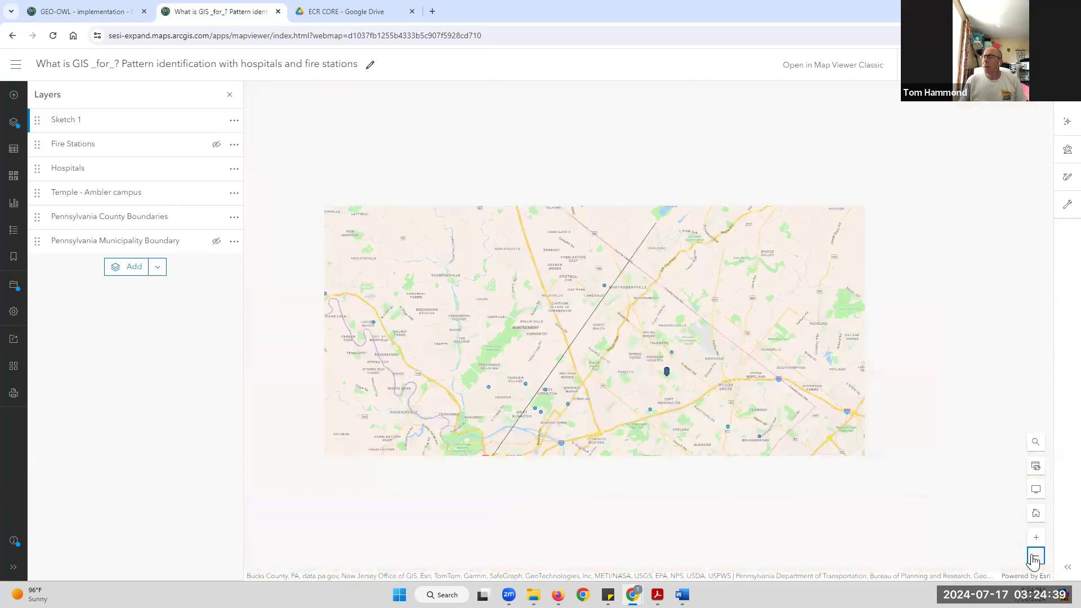
{"action": "left_click_drag", "start_coordinate": [577, 484], "coordinate": [541, 392]}
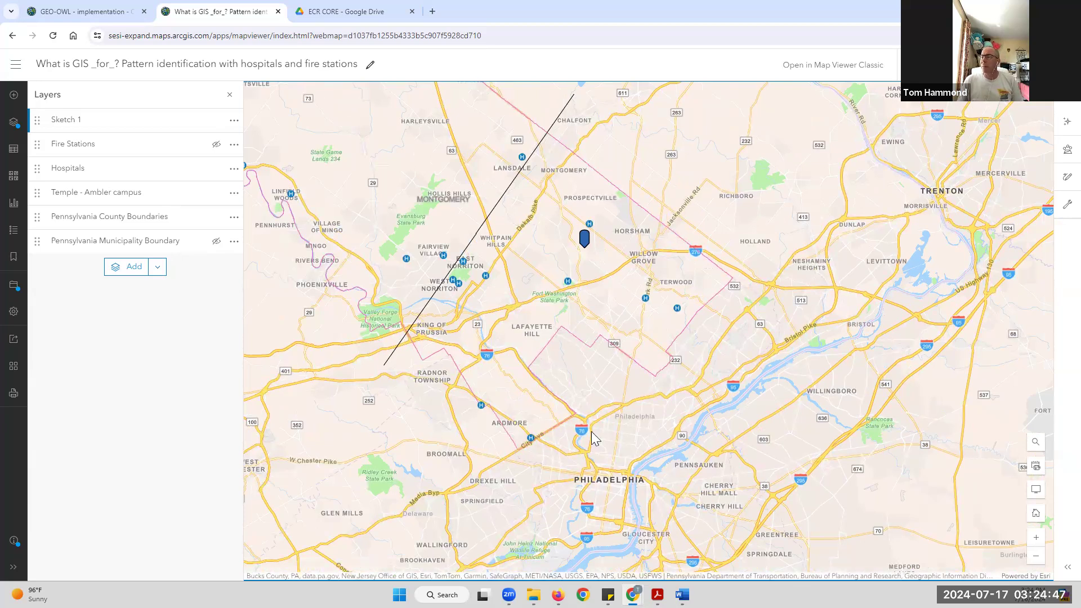
{"action": "left_click_drag", "start_coordinate": [568, 412], "coordinate": [550, 402]}
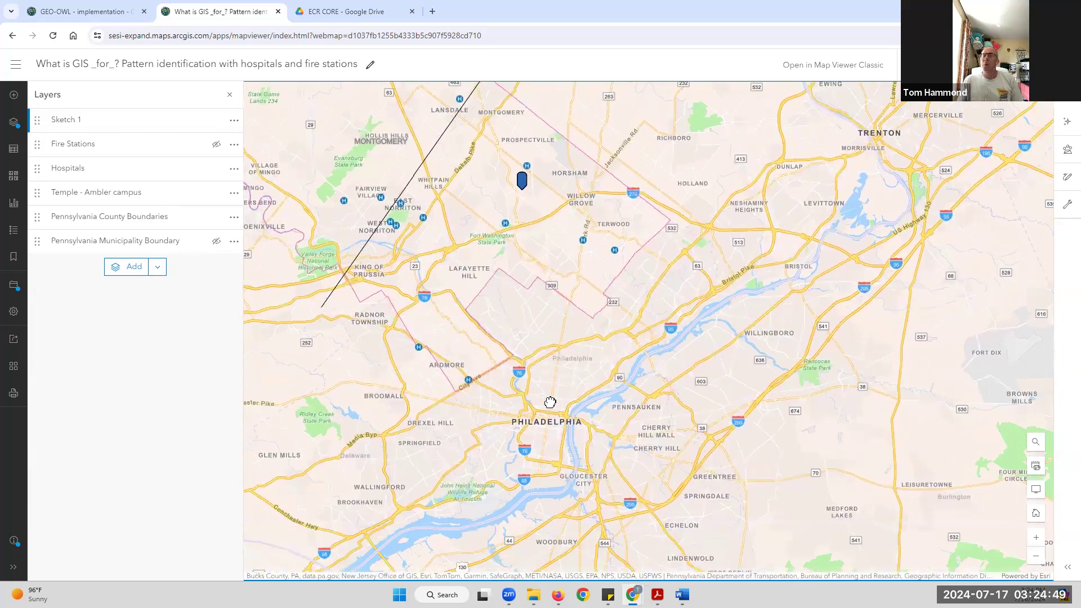
Clear the county filter from the Hospitals layer, look over the hospitals from Philadelphia to Harrisburg, and save the change.
{"action": "left_click", "coordinate": [189, 170]}
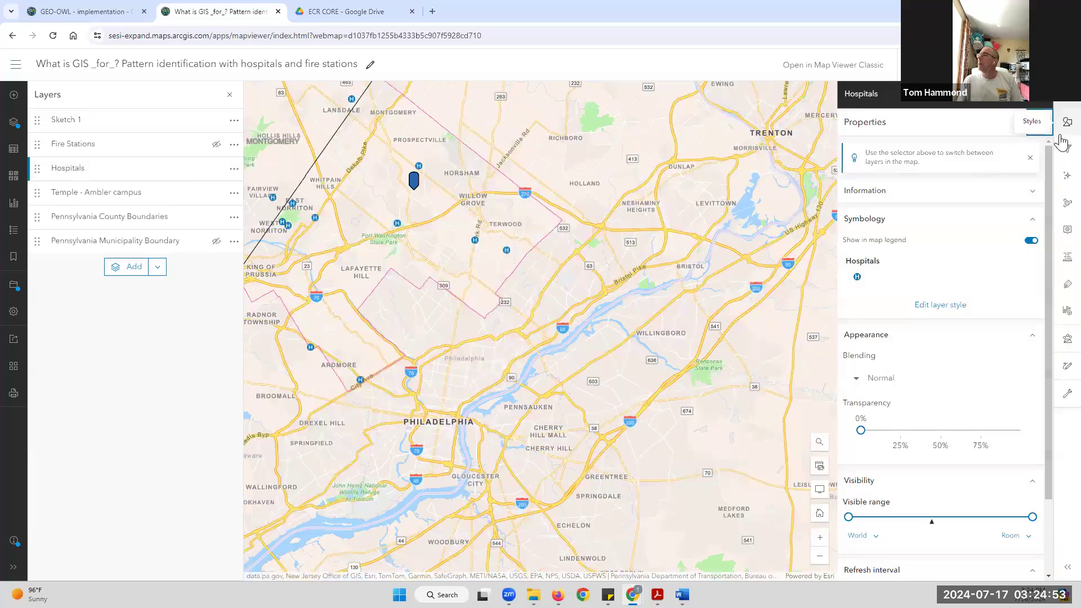
{"action": "left_click", "coordinate": [1067, 149]}
{"action": "left_click", "coordinate": [1027, 158]}
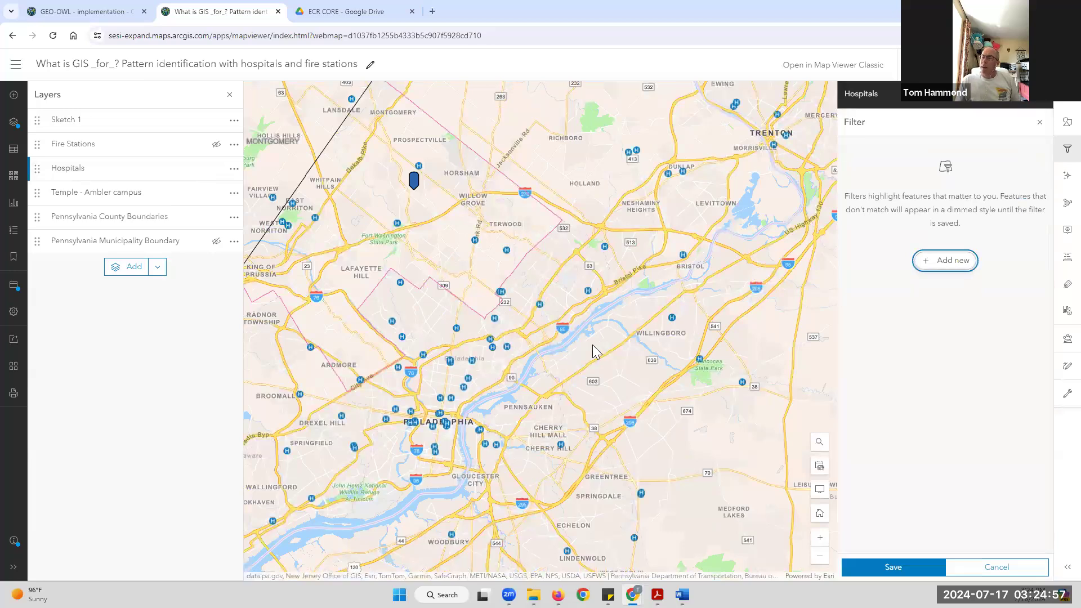
{"action": "scroll", "coordinate": [463, 410], "scroll_direction": "up", "scroll_amount": 2}
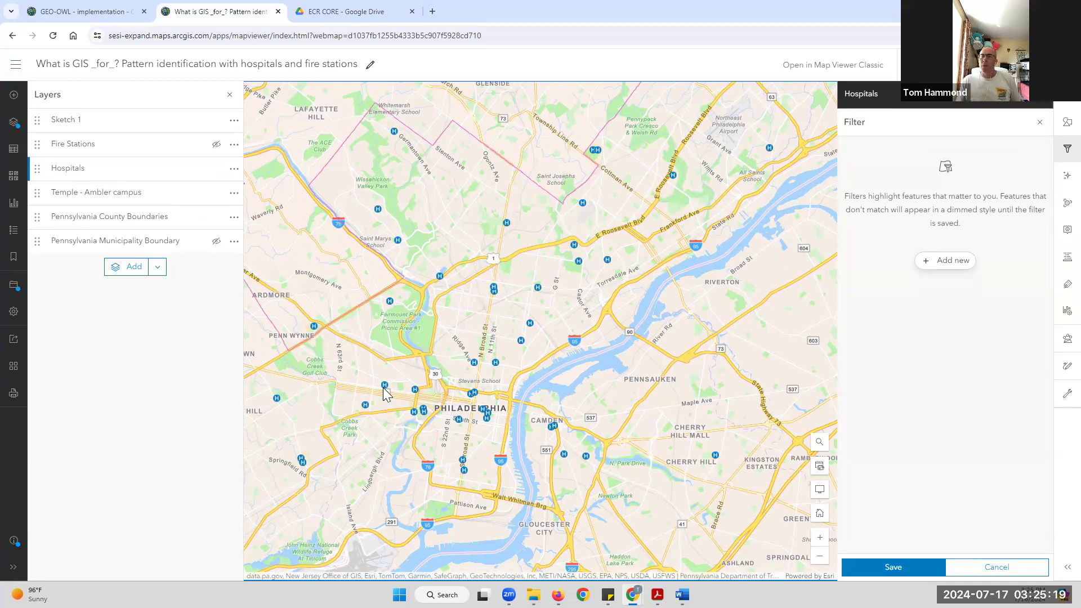
{"action": "left_click", "coordinate": [819, 555]}
{"action": "left_click", "coordinate": [819, 555]}
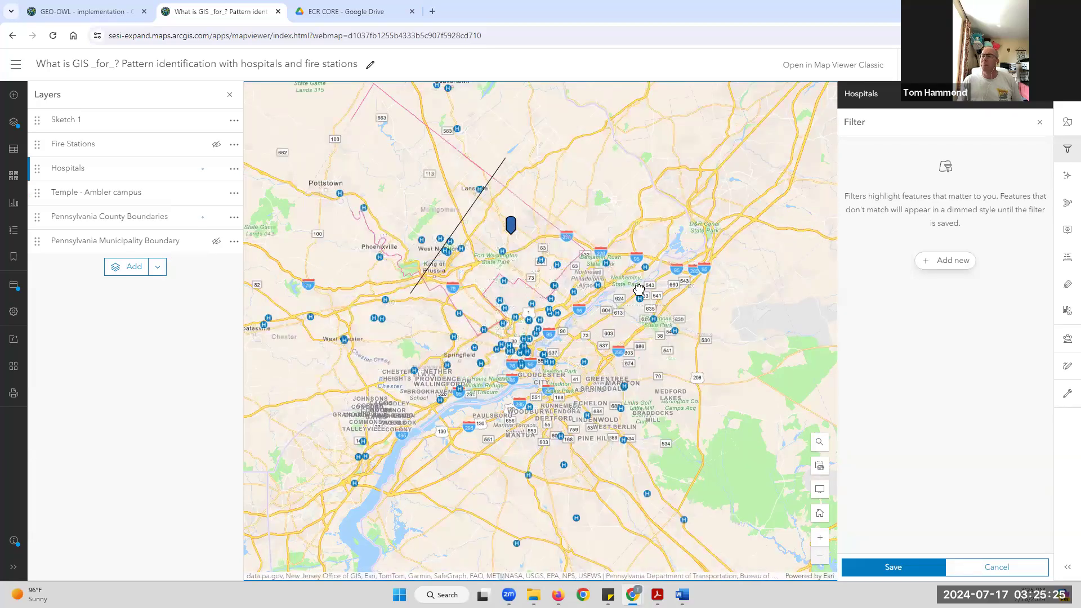
{"action": "left_click_drag", "start_coordinate": [639, 290], "coordinate": [664, 300]}
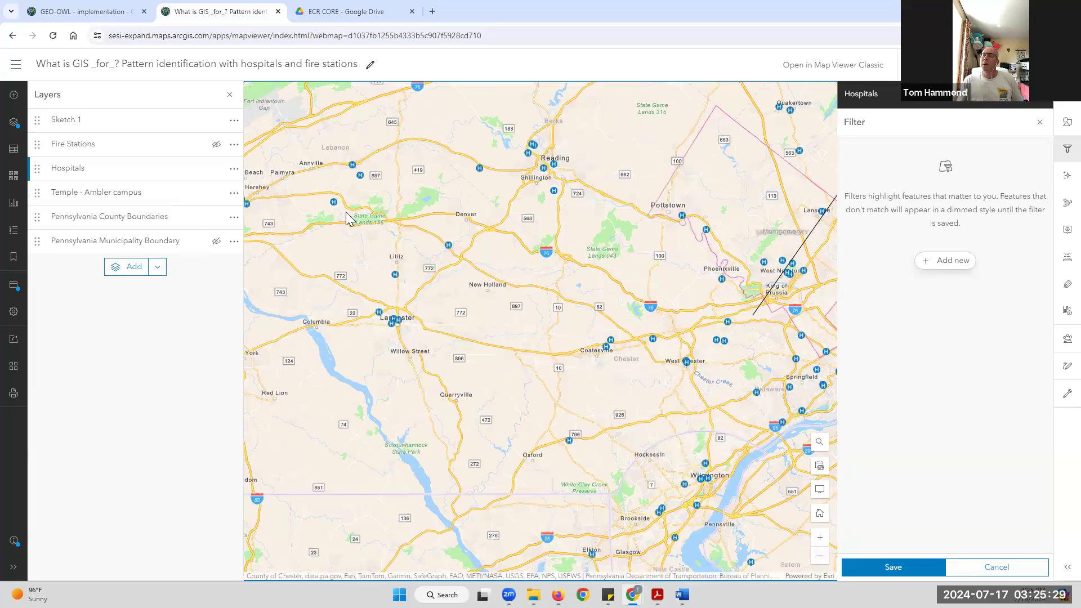
{"action": "left_click_drag", "start_coordinate": [352, 217], "coordinate": [525, 202]}
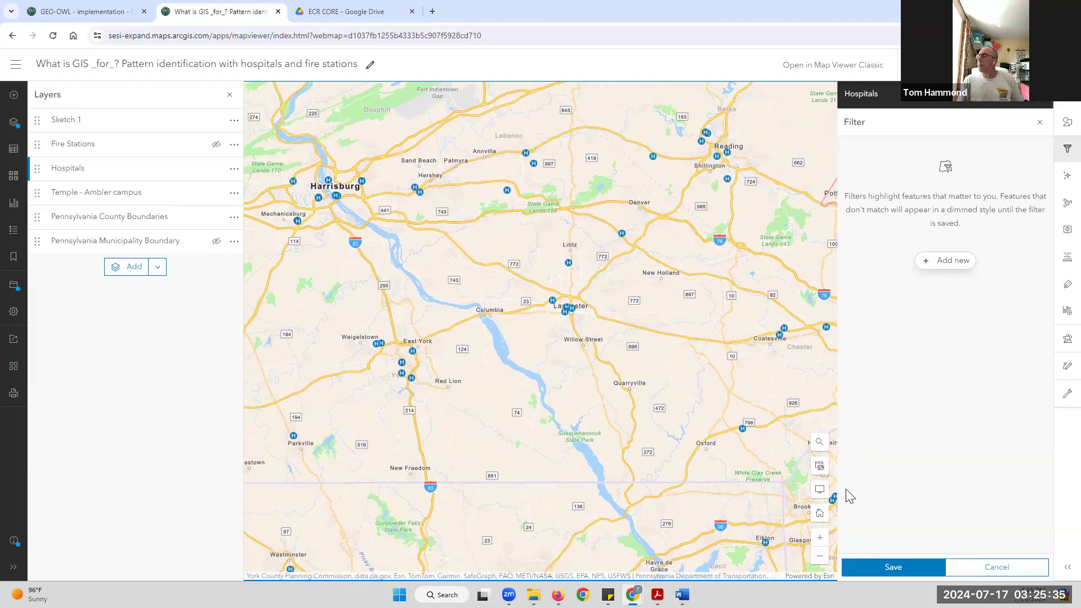
{"action": "left_click", "coordinate": [897, 564]}
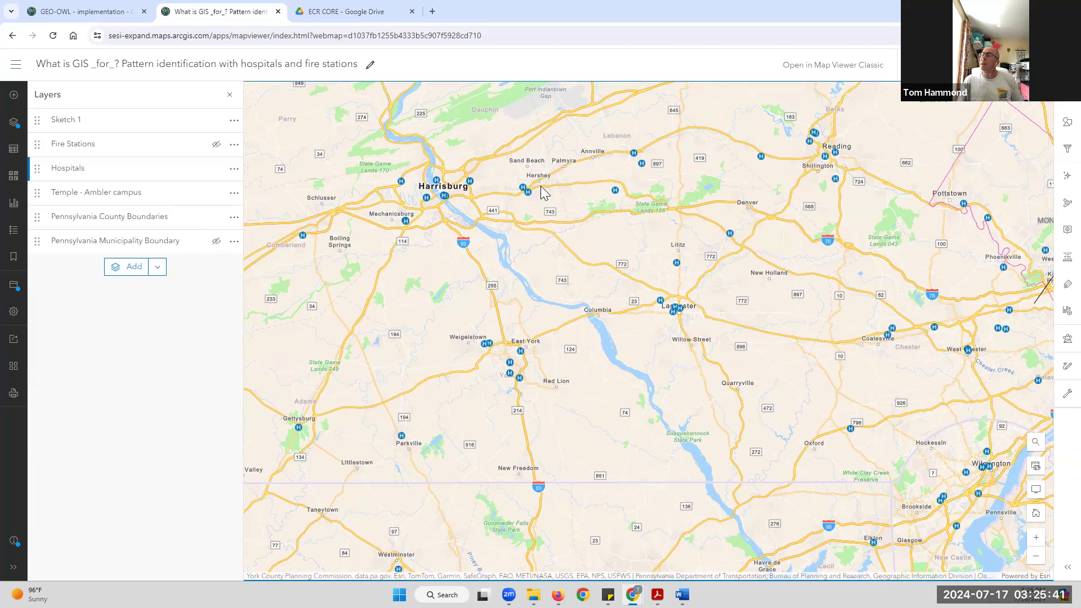
Examine the hospitals and roads around Hershey up close, and the wider hospital distribution from Harrisburg to Philadelphia and New York.
{"action": "scroll", "coordinate": [537, 193], "scroll_direction": "up", "scroll_amount": 2}
{"action": "scroll", "coordinate": [541, 186], "scroll_direction": "up", "scroll_amount": 2}
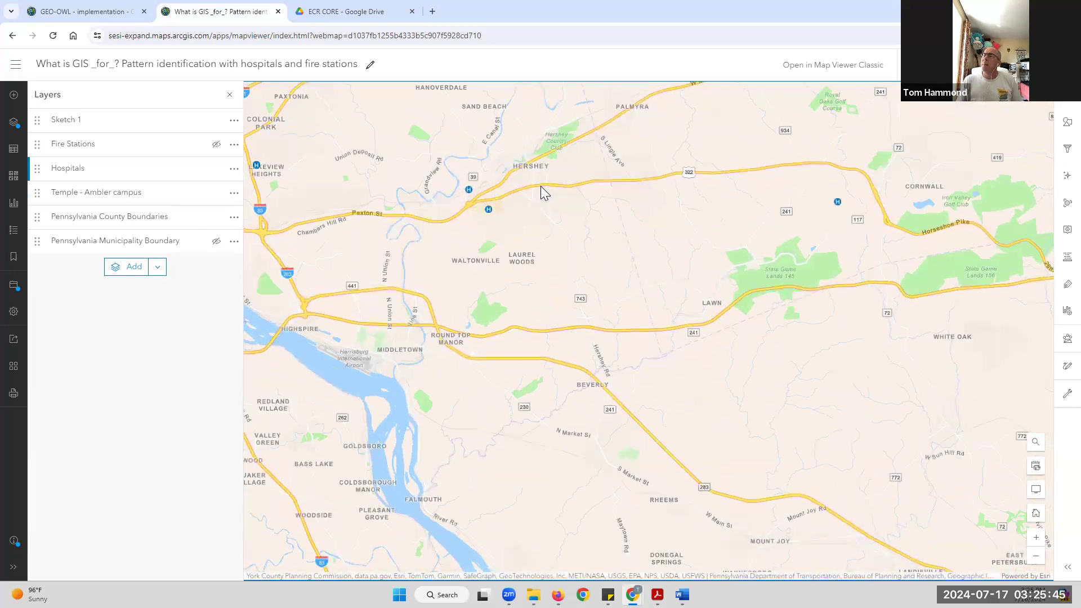
{"action": "scroll", "coordinate": [541, 185], "scroll_direction": "up", "scroll_amount": 2}
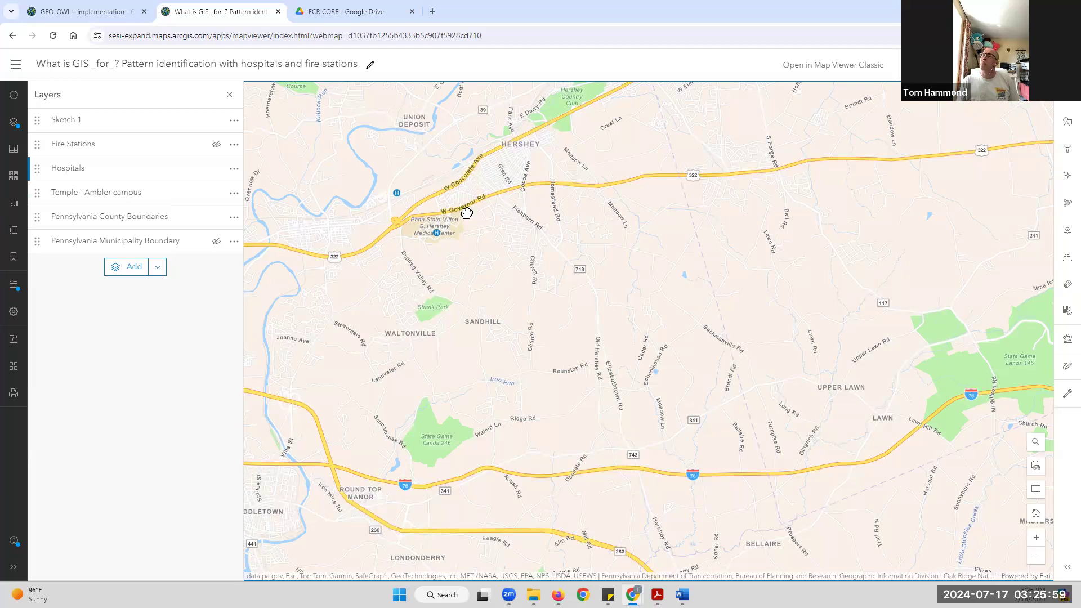
{"action": "left_click_drag", "start_coordinate": [466, 213], "coordinate": [436, 246]}
{"action": "left_click_drag", "start_coordinate": [581, 183], "coordinate": [458, 304]}
{"action": "left_click_drag", "start_coordinate": [491, 265], "coordinate": [458, 304]}
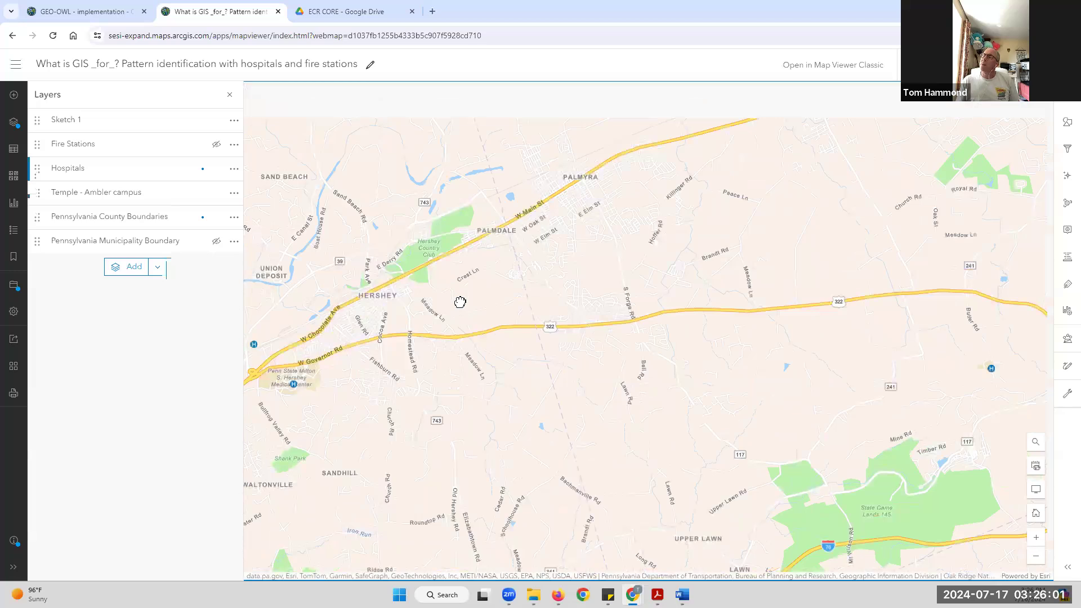
{"action": "left_click_drag", "start_coordinate": [607, 188], "coordinate": [690, 140]}
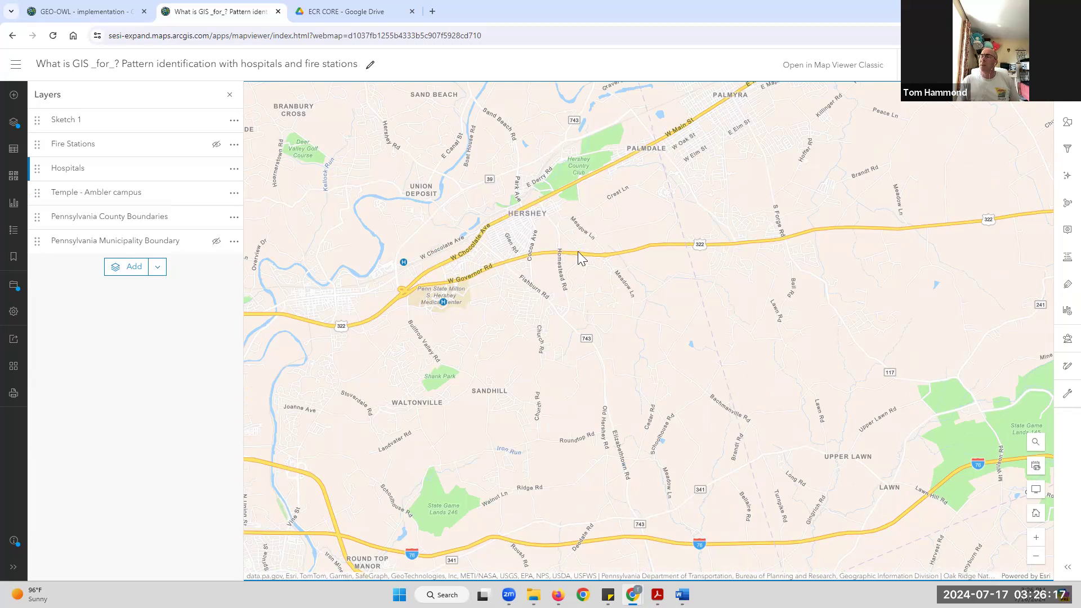
{"action": "left_click", "coordinate": [1036, 556]}
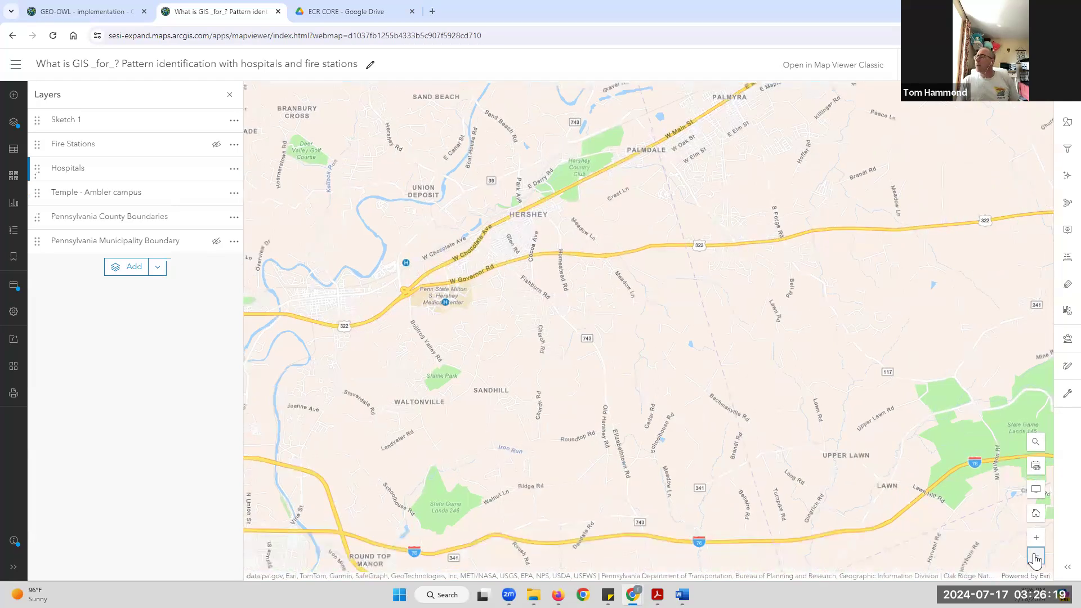
{"action": "left_click", "coordinate": [1035, 556]}
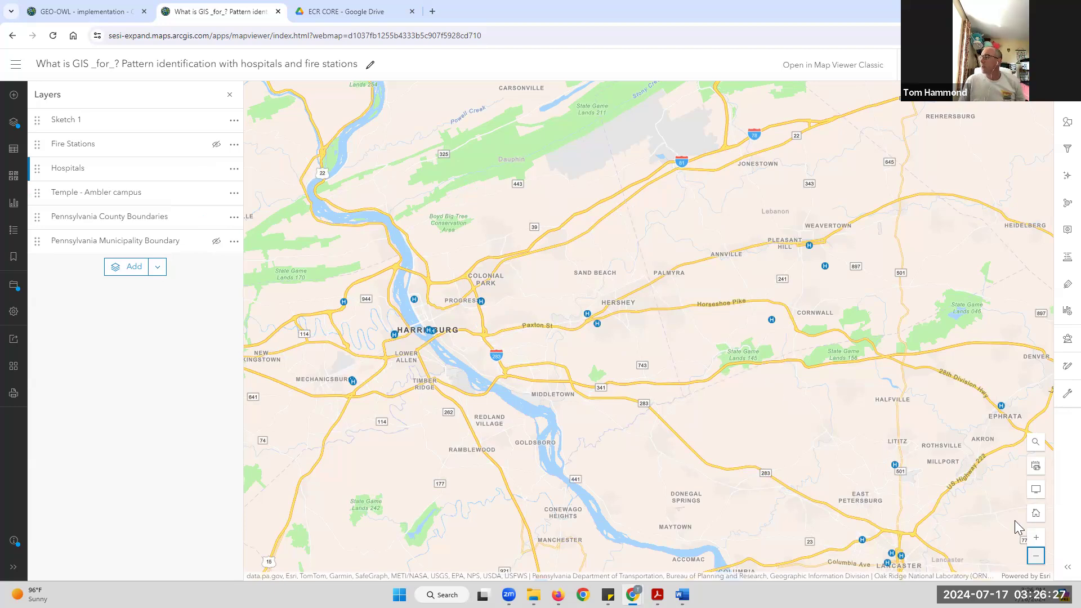
{"action": "left_click", "coordinate": [1035, 556]}
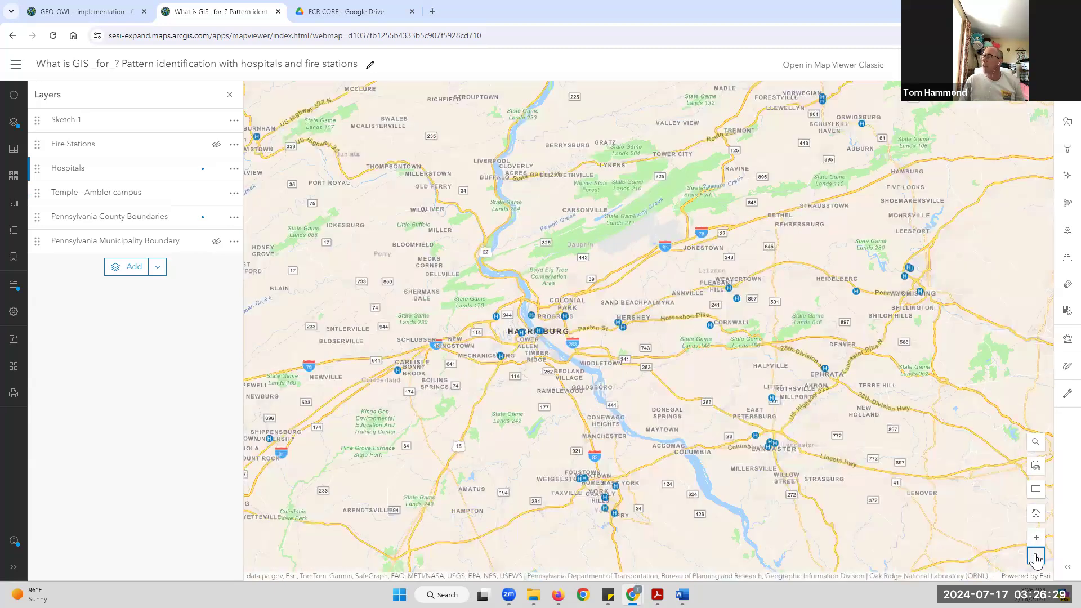
{"action": "left_click", "coordinate": [1036, 556]}
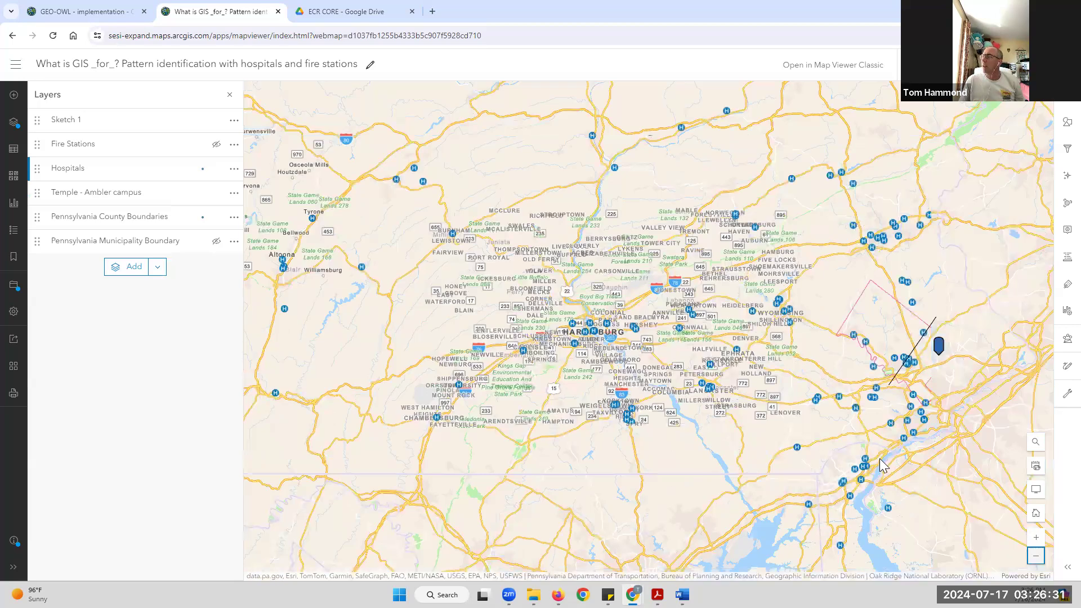
{"action": "left_click_drag", "start_coordinate": [598, 441], "coordinate": [412, 362]}
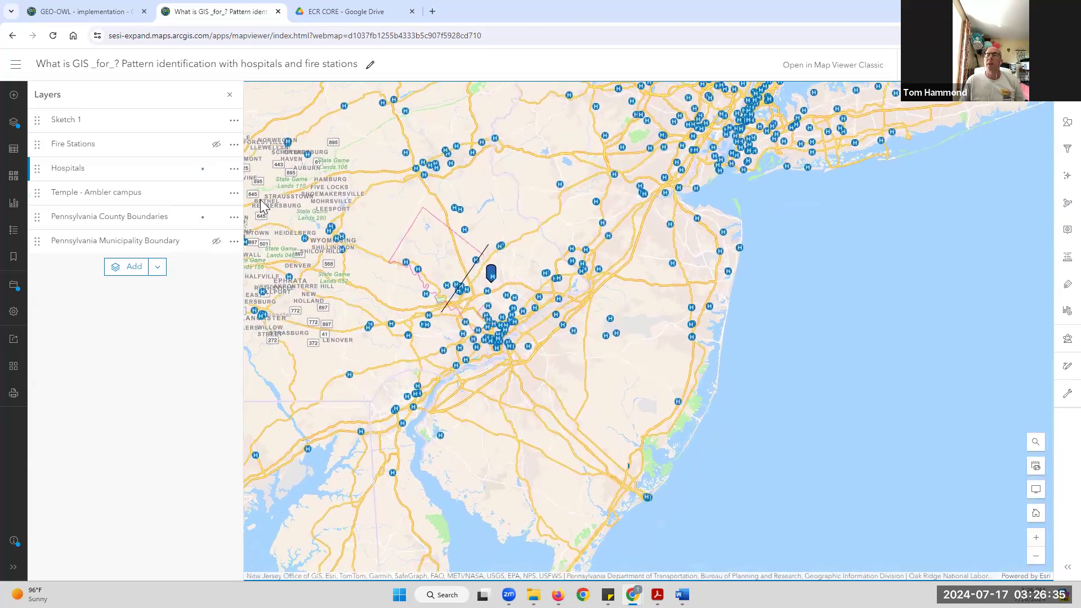
Hide the Hospitals layer and remove the Sketch 1 layer from the map.
{"action": "left_click", "coordinate": [216, 169]}
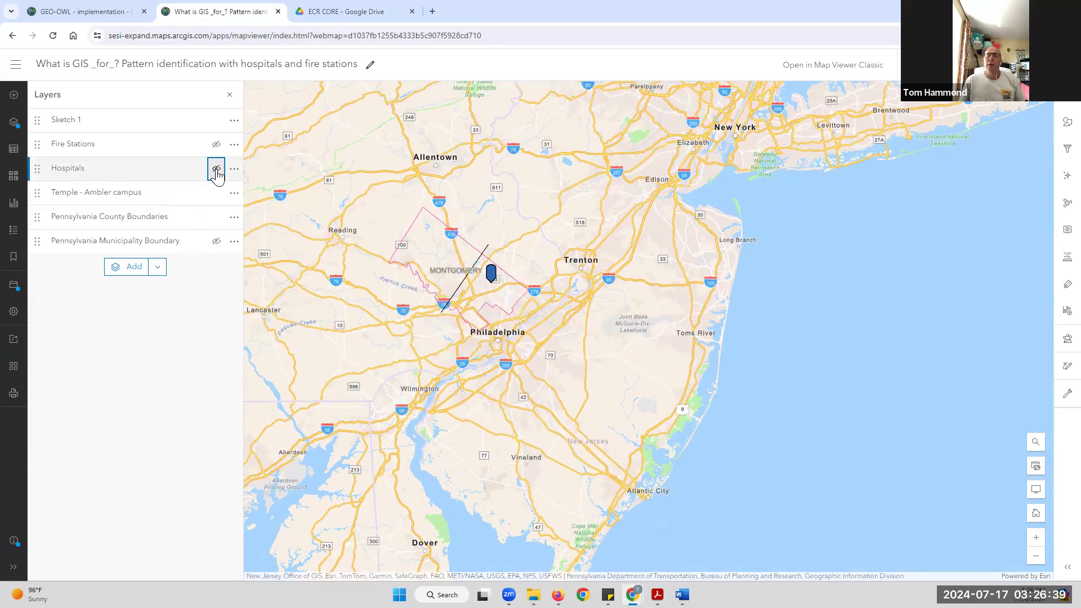
{"action": "left_click", "coordinate": [234, 122]}
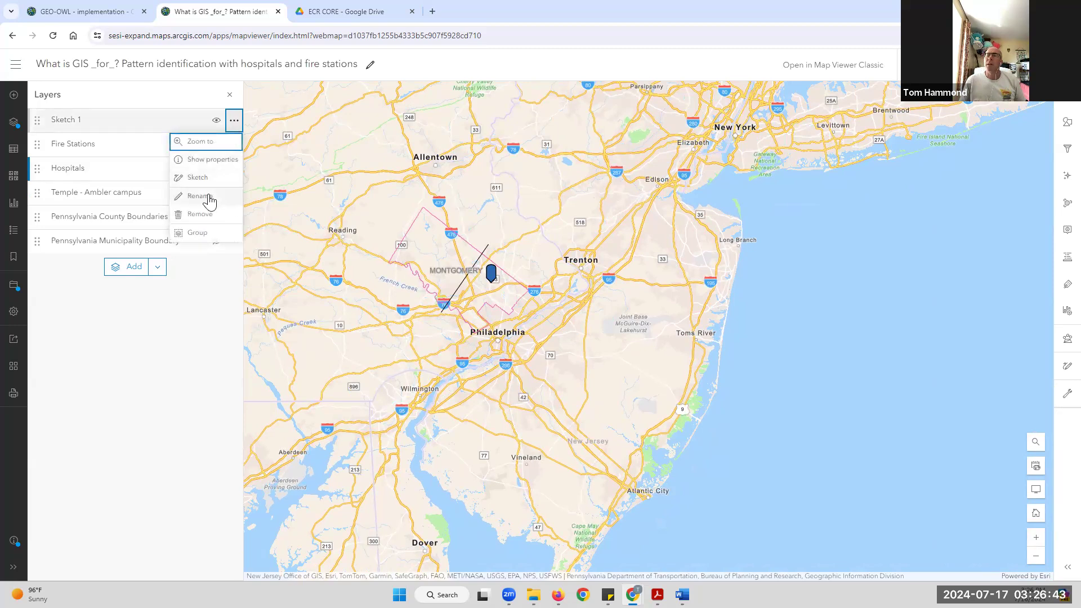
{"action": "left_click", "coordinate": [203, 214]}
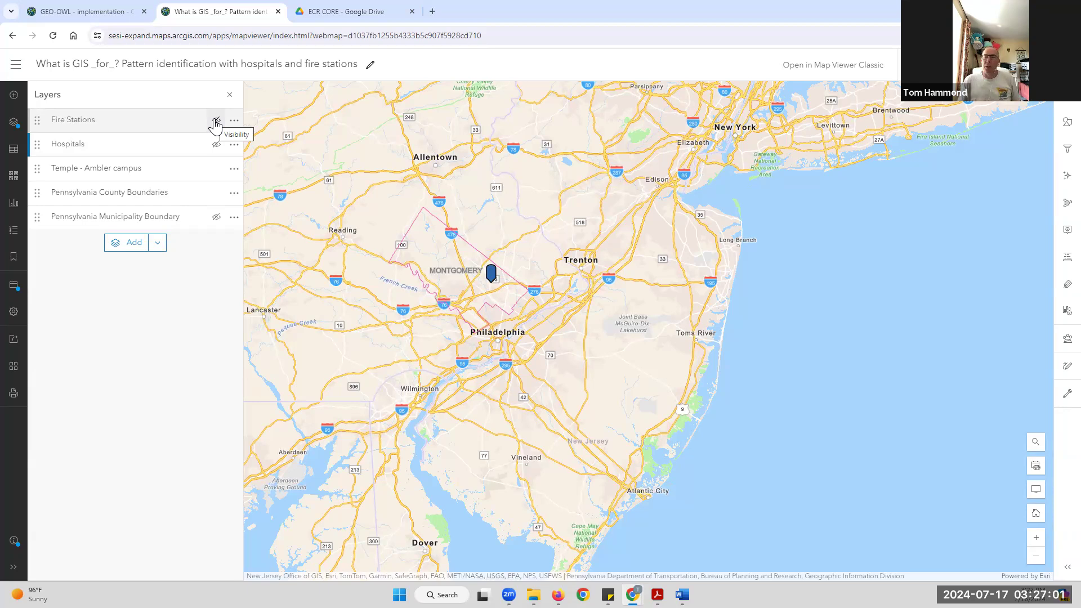
Show the Fire Stations layer, filter it to features where STATE is PA, and save the filter.
{"action": "left_click", "coordinate": [215, 122]}
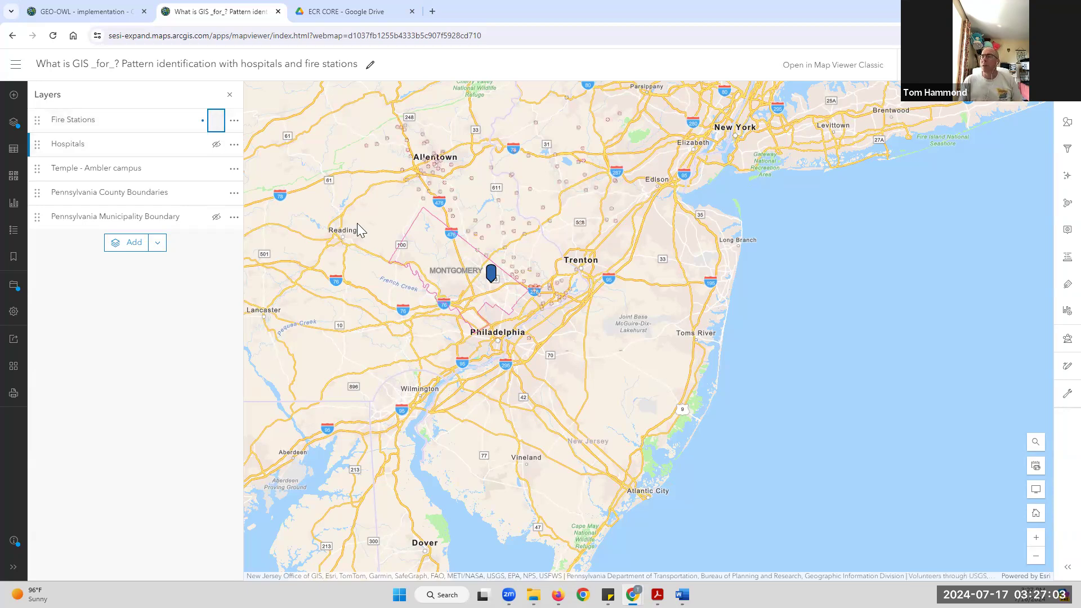
{"action": "left_click", "coordinate": [137, 126]}
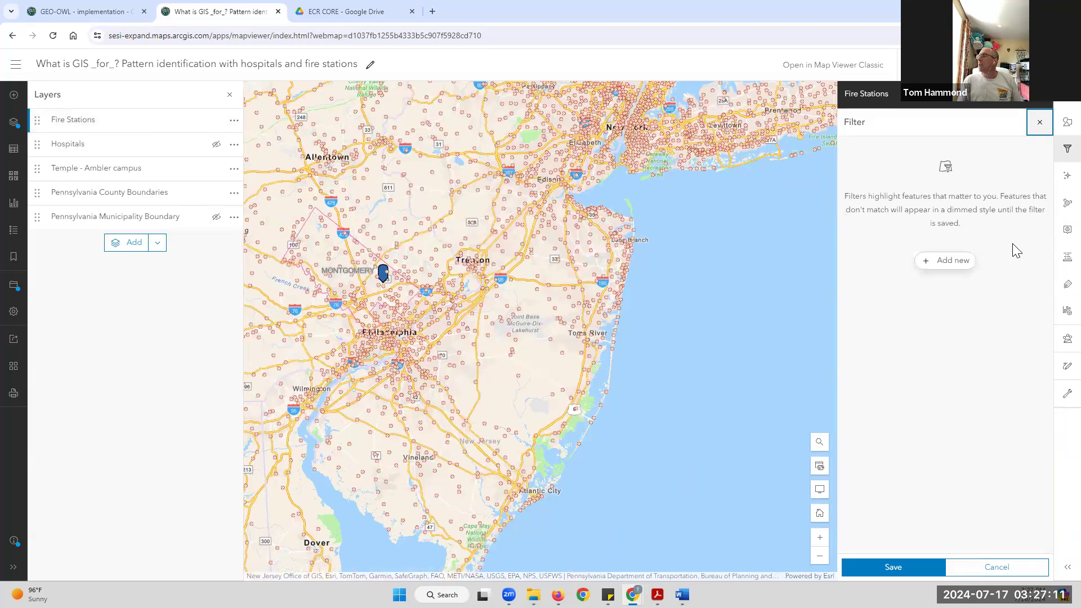
{"action": "left_click", "coordinate": [950, 260]}
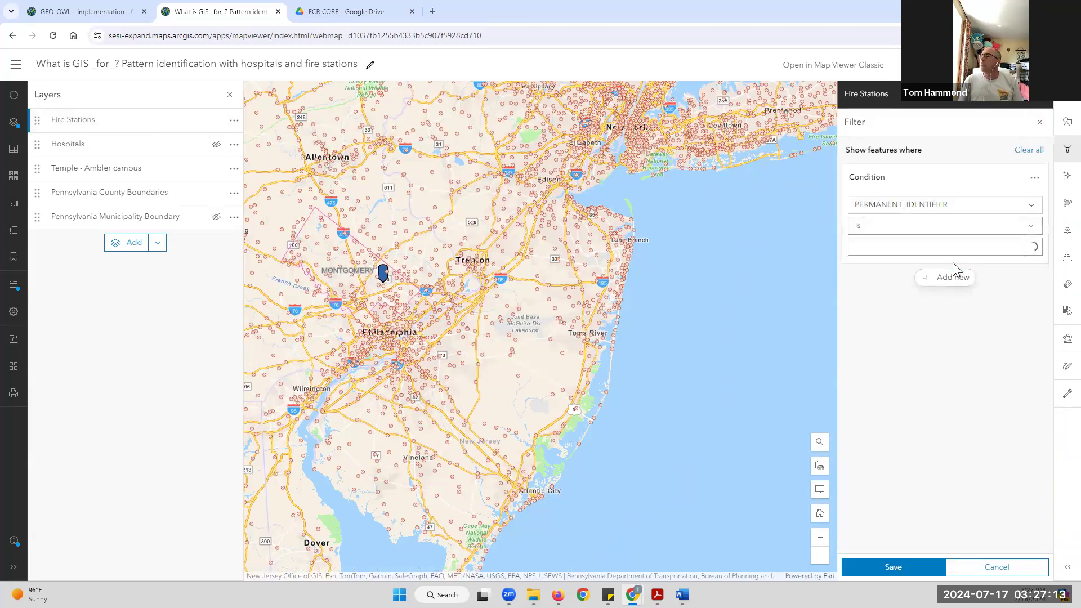
{"action": "left_click", "coordinate": [980, 211]}
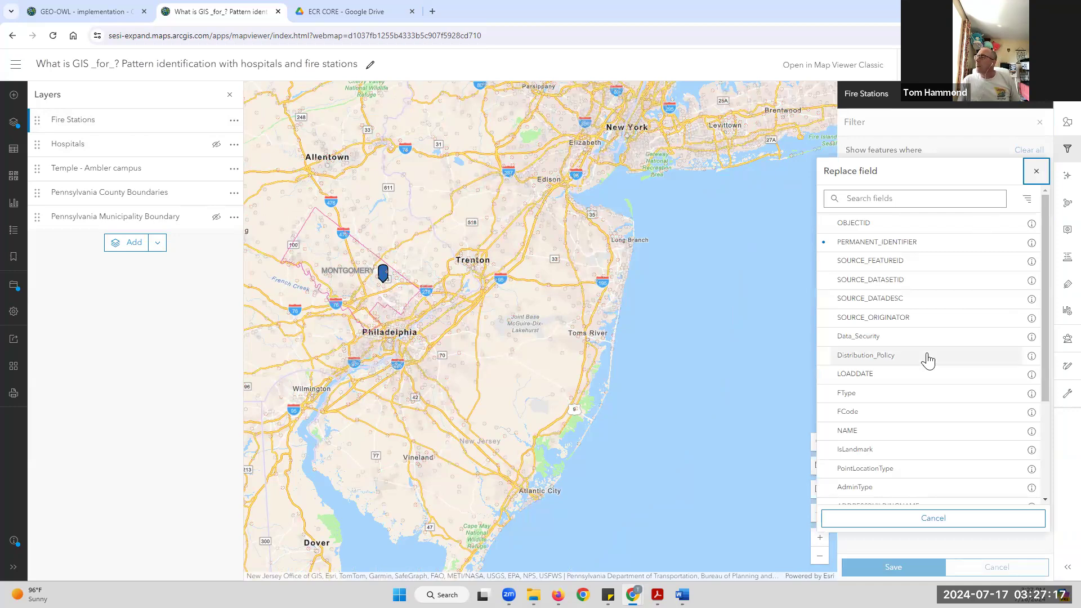
{"action": "left_click_drag", "start_coordinate": [1045, 345], "coordinate": [1050, 420]}
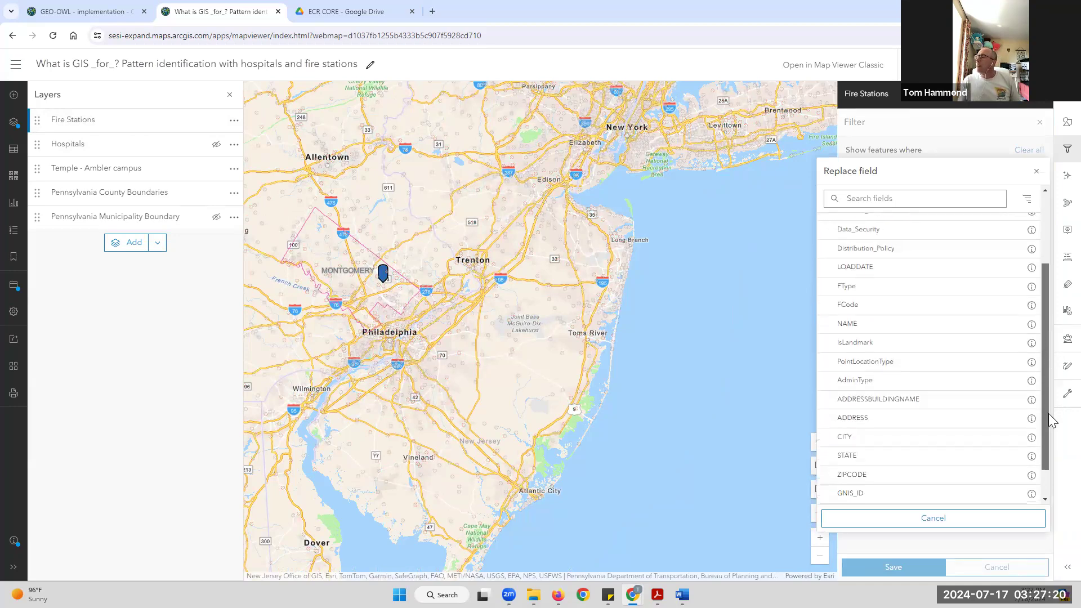
{"action": "left_click", "coordinate": [870, 456]}
{"action": "left_click", "coordinate": [888, 246]}
{"action": "key", "text": "ctrl+a"}
{"action": "type", "text": "PA"}
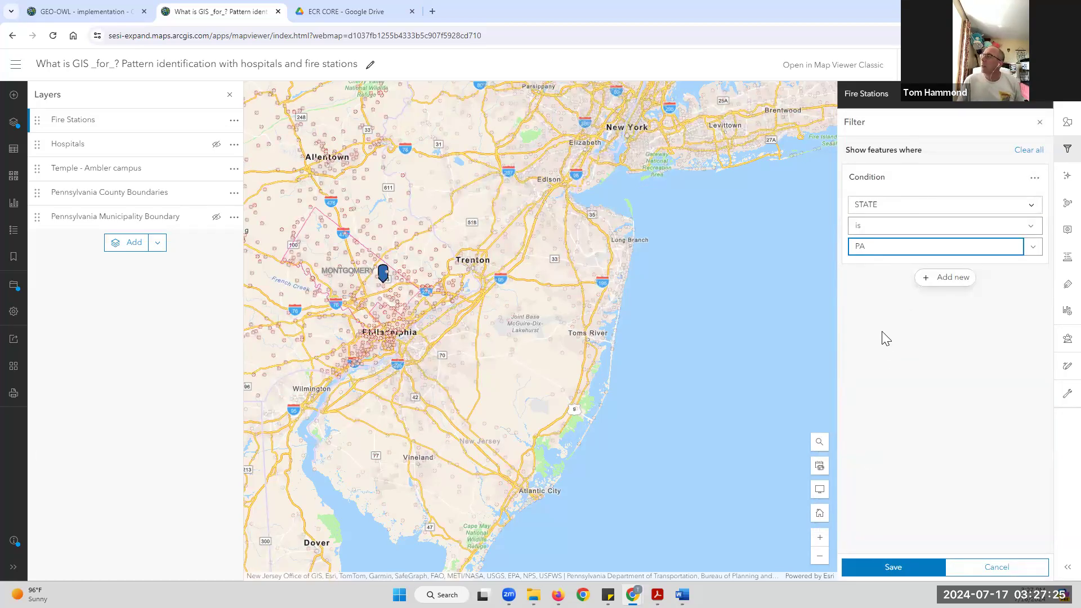
{"action": "left_click", "coordinate": [876, 568]}
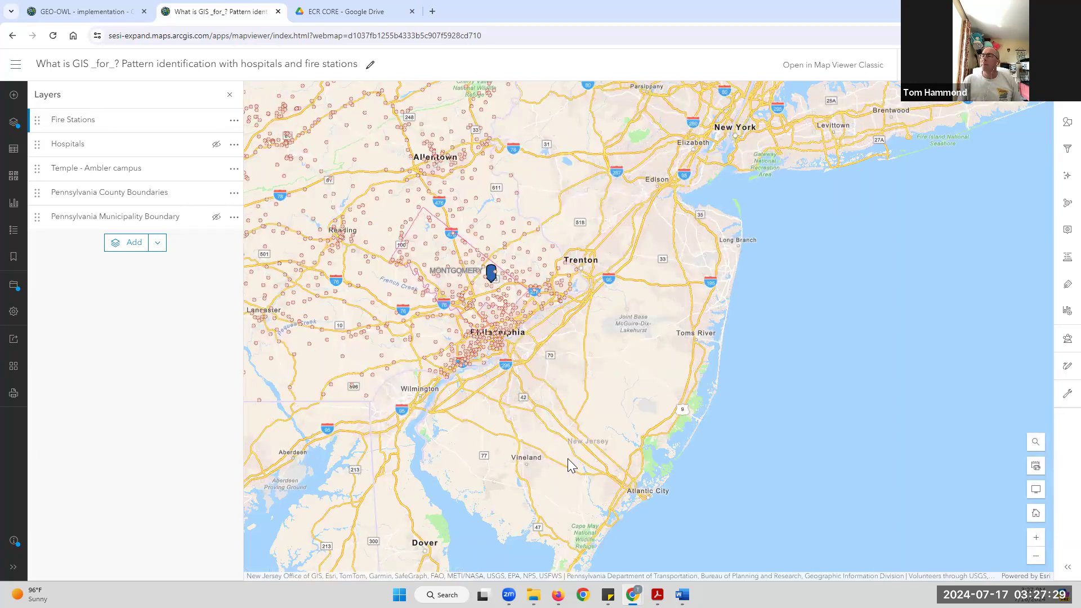
{"action": "left_click_drag", "start_coordinate": [412, 353], "coordinate": [622, 387]}
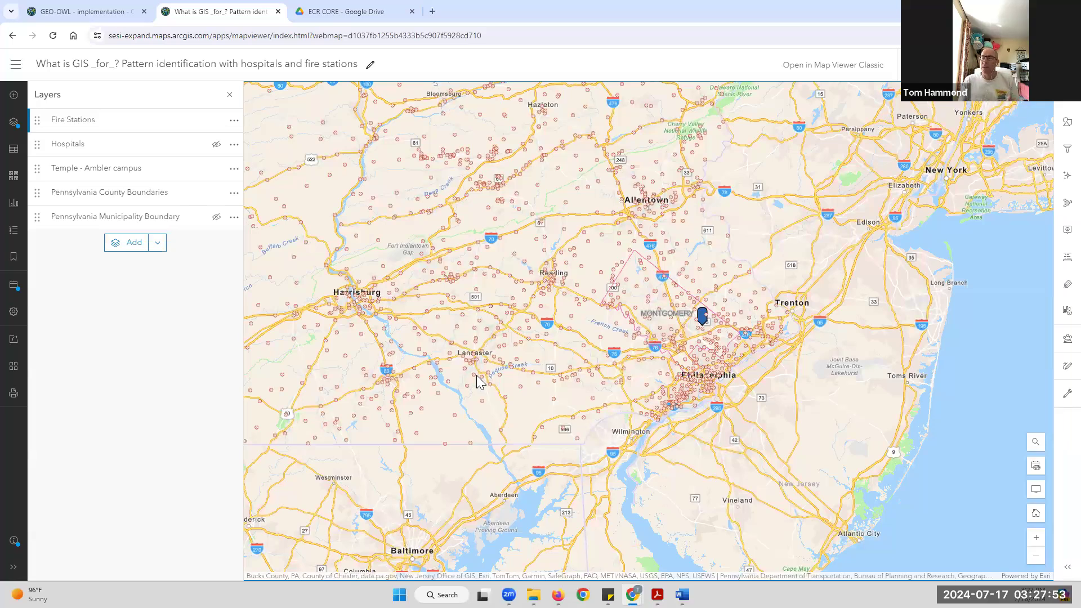
Show the Hospitals layer to compare its distribution with the fire stations, and hide it again.
{"action": "left_click", "coordinate": [217, 146]}
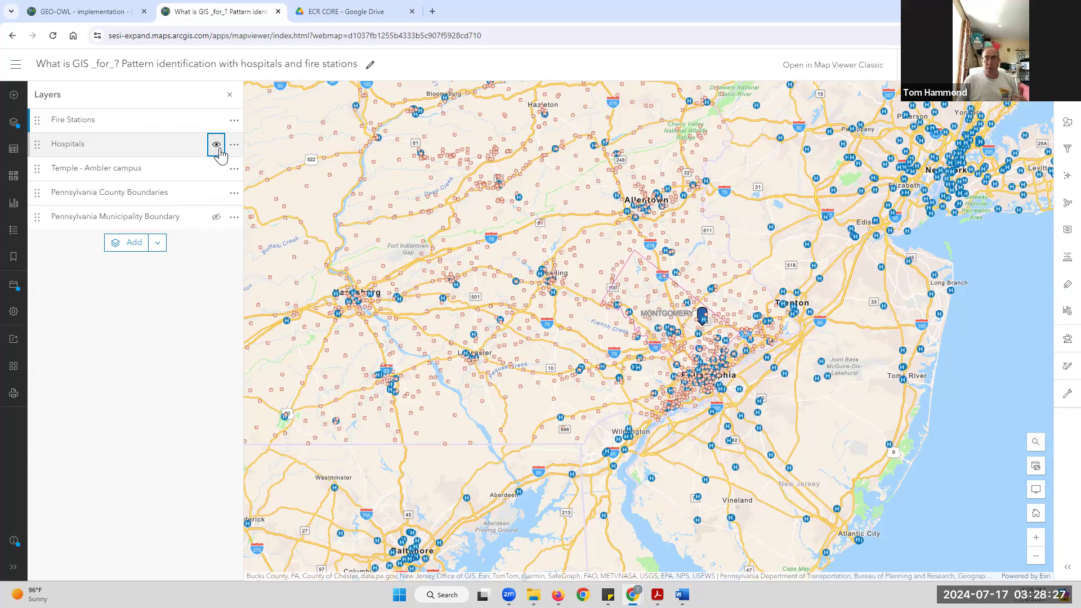
{"action": "left_click", "coordinate": [218, 148]}
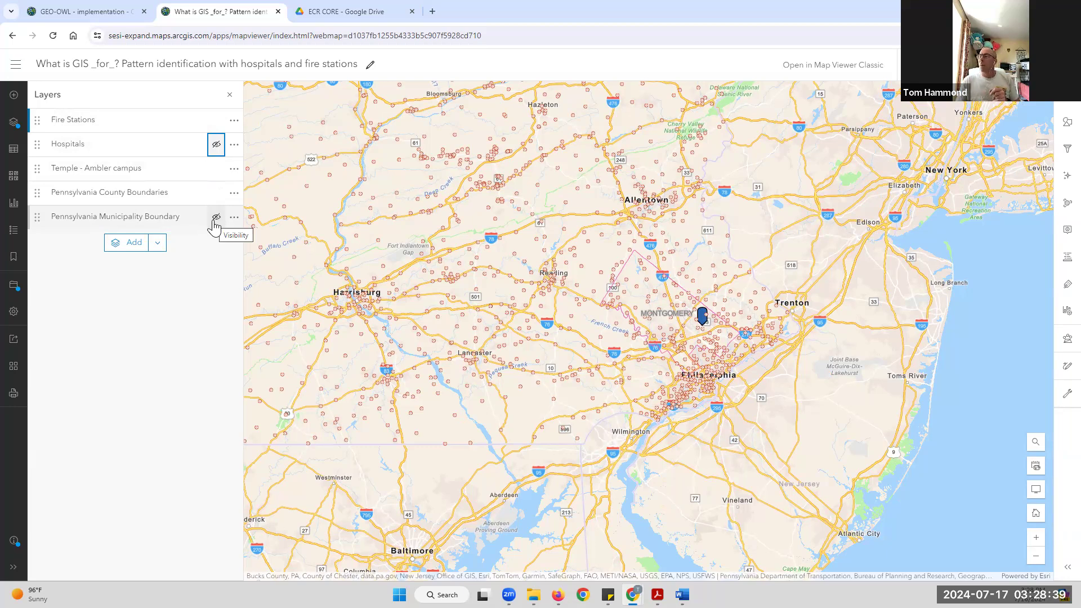
Show the Pennsylvania Municipality Boundary layer with the map centred on Montgomery County.
{"action": "scroll", "coordinate": [667, 324], "scroll_direction": "up", "scroll_amount": 5}
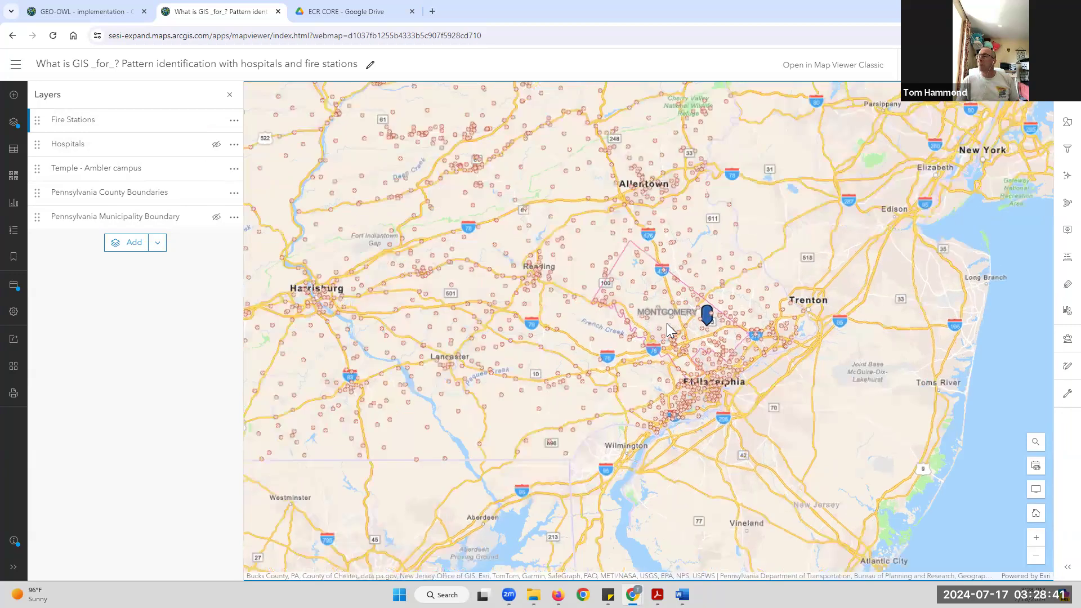
{"action": "left_click_drag", "start_coordinate": [588, 309], "coordinate": [432, 294]}
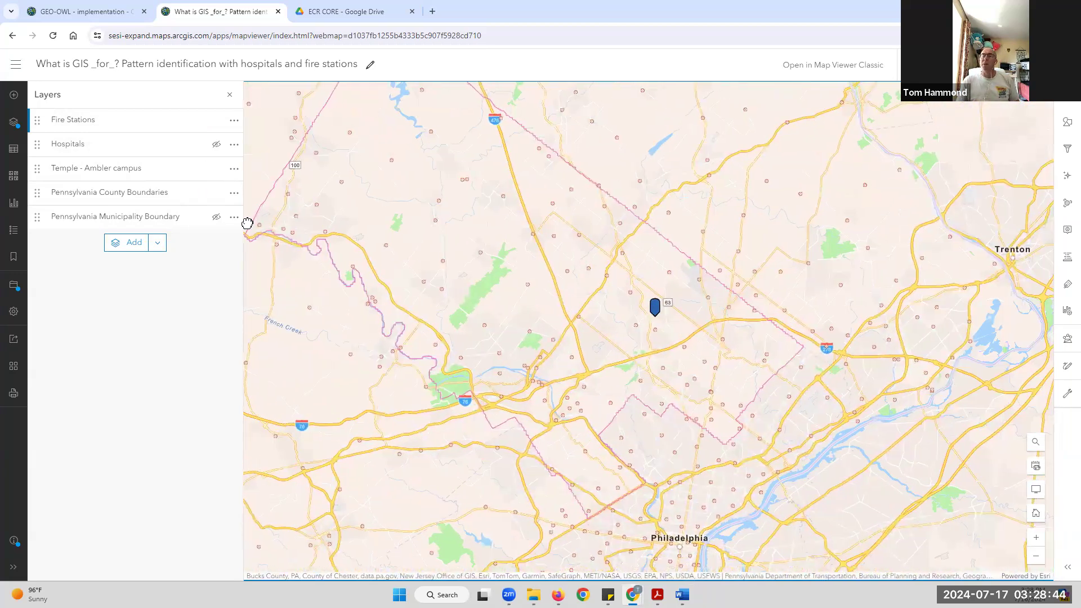
{"action": "left_click", "coordinate": [215, 221]}
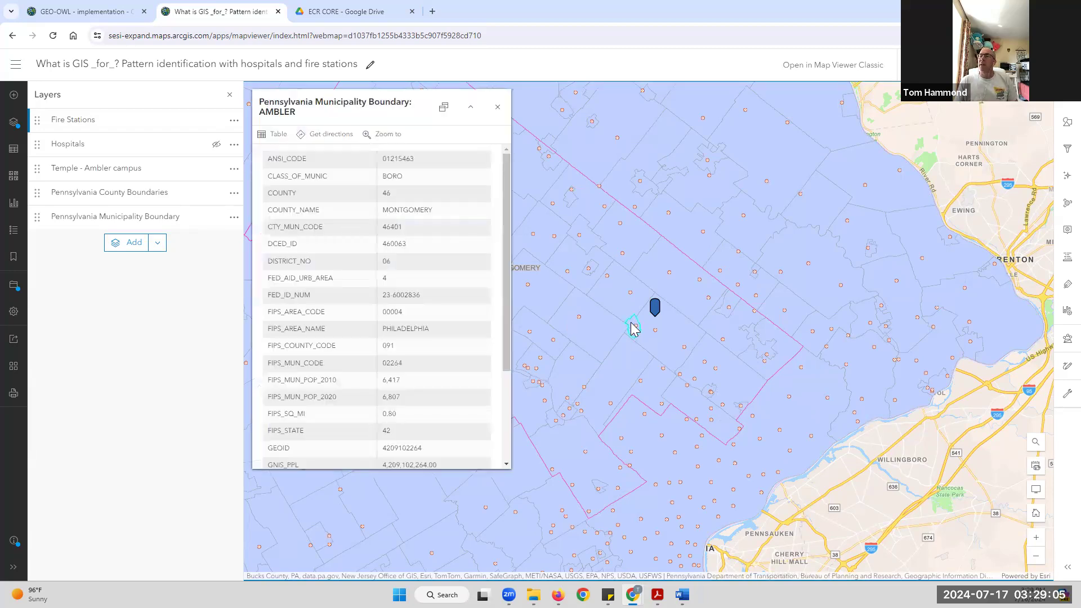
Inspect the attributes of the Upper Dublin and Lower Gwynedd municipalities around the Temple - Ambler campus marker, and close the details.
{"action": "left_click", "coordinate": [669, 324]}
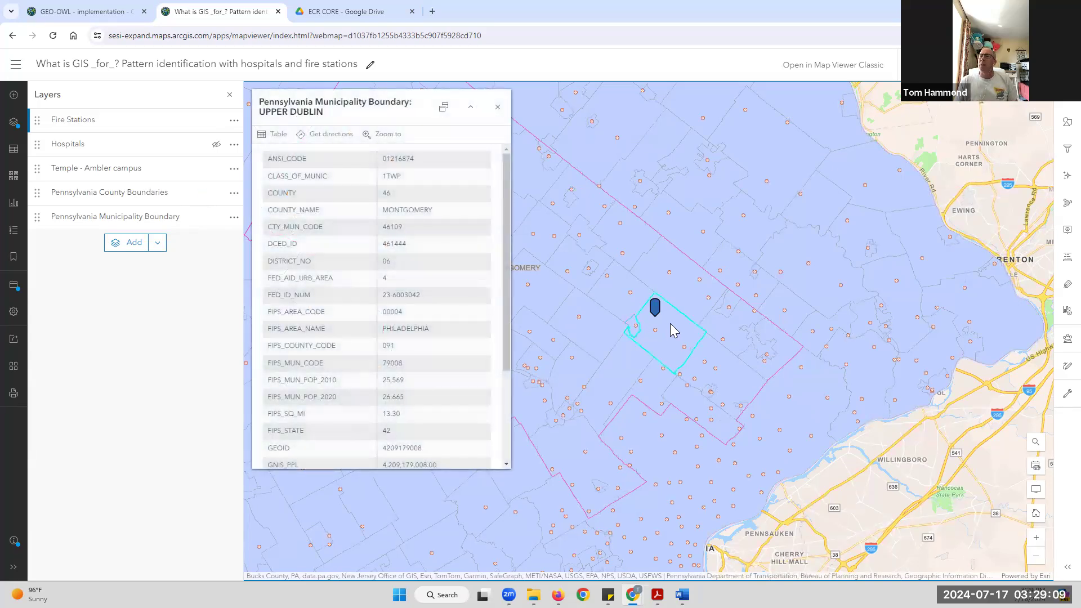
{"action": "left_click", "coordinate": [608, 300]}
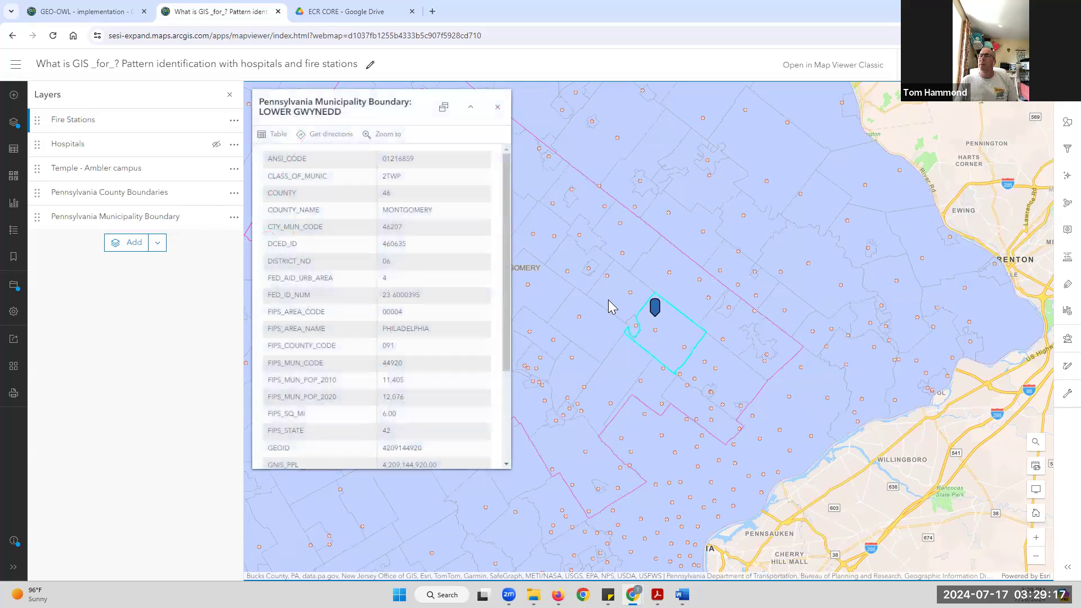
{"action": "left_click", "coordinate": [498, 107]}
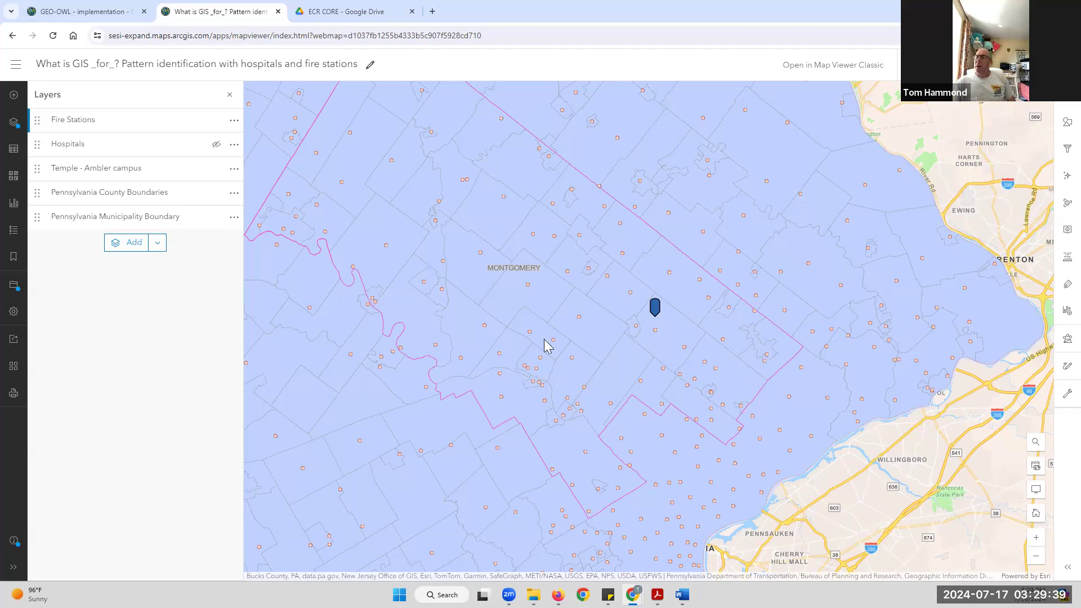
Inspect the attributes of the Willistown and Malvern municipalities southwest of Montgomery County, closing the details of each.
{"action": "left_click_drag", "start_coordinate": [450, 479], "coordinate": [594, 313]}
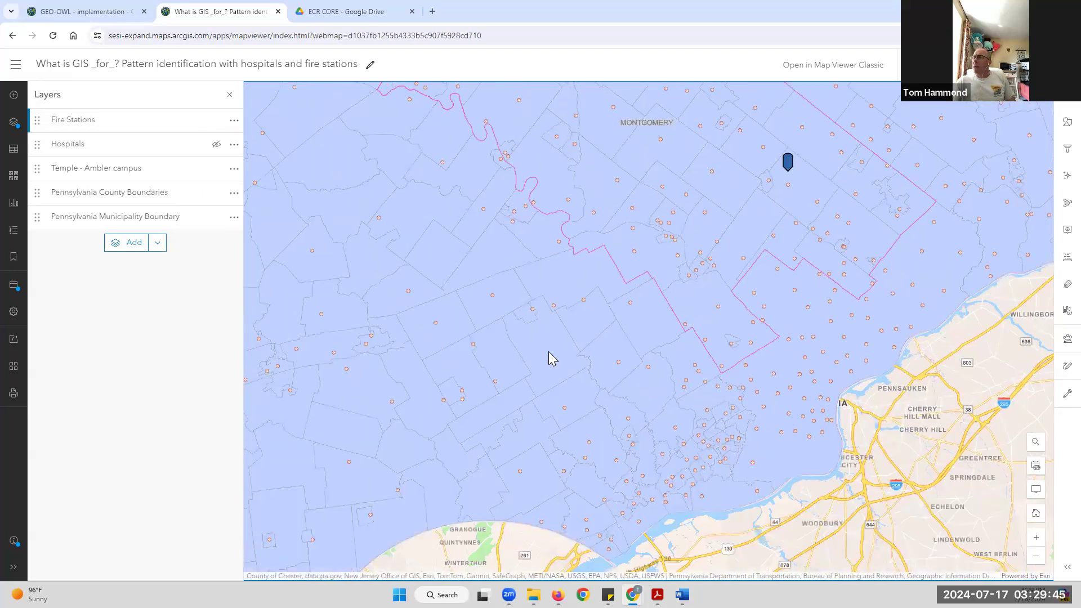
{"action": "left_click", "coordinate": [549, 353]}
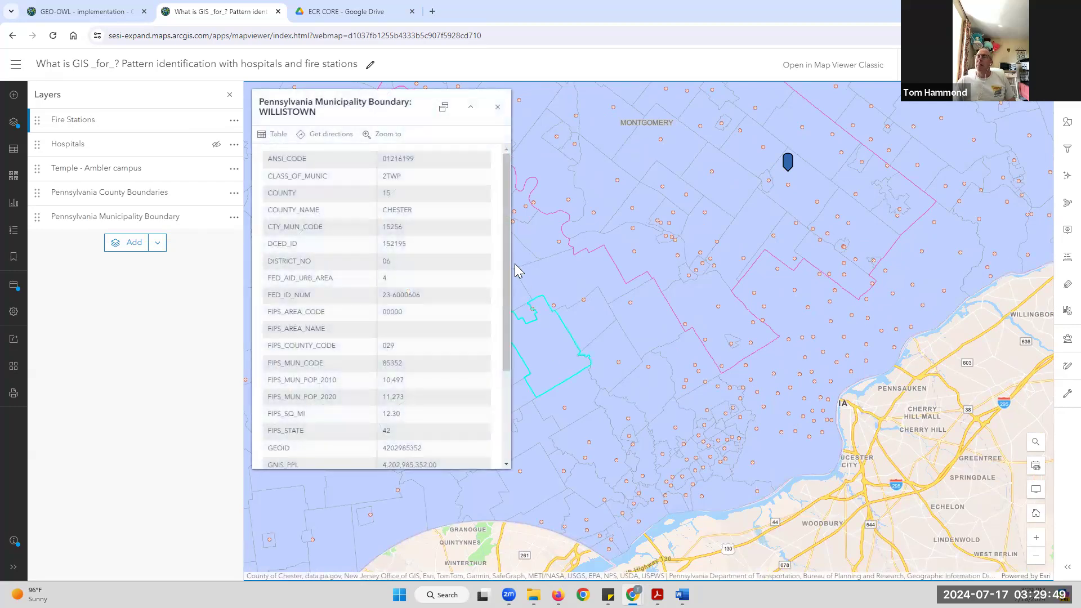
{"action": "left_click", "coordinate": [498, 111]}
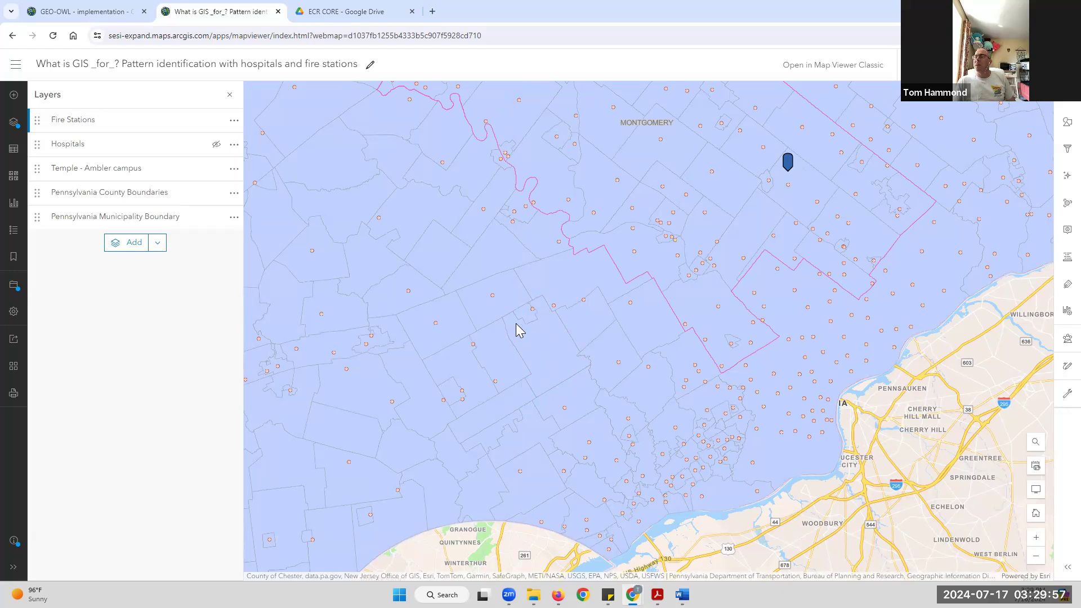
{"action": "left_click", "coordinate": [526, 313]}
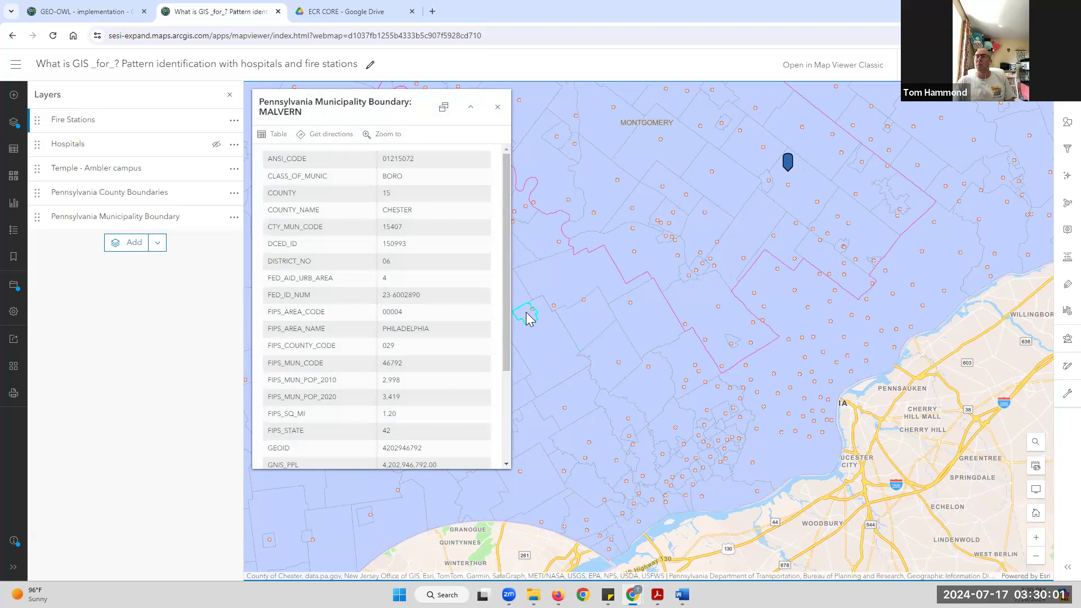
{"action": "left_click", "coordinate": [498, 108]}
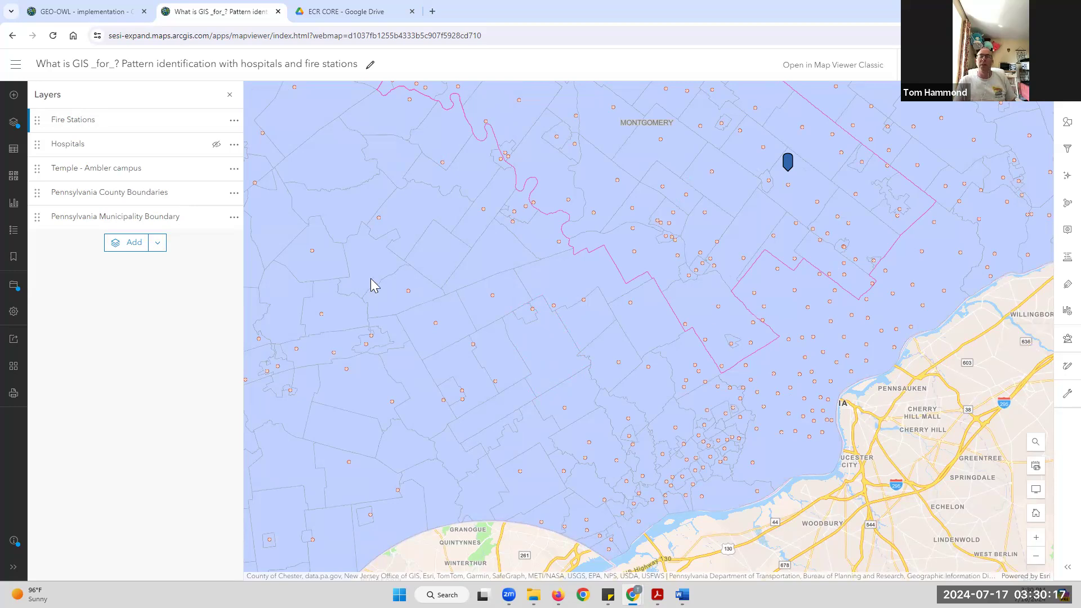
Check the number of records in the Pennsylvania Municipality Boundary attribute table, and close the table.
{"action": "left_click", "coordinate": [234, 217]}
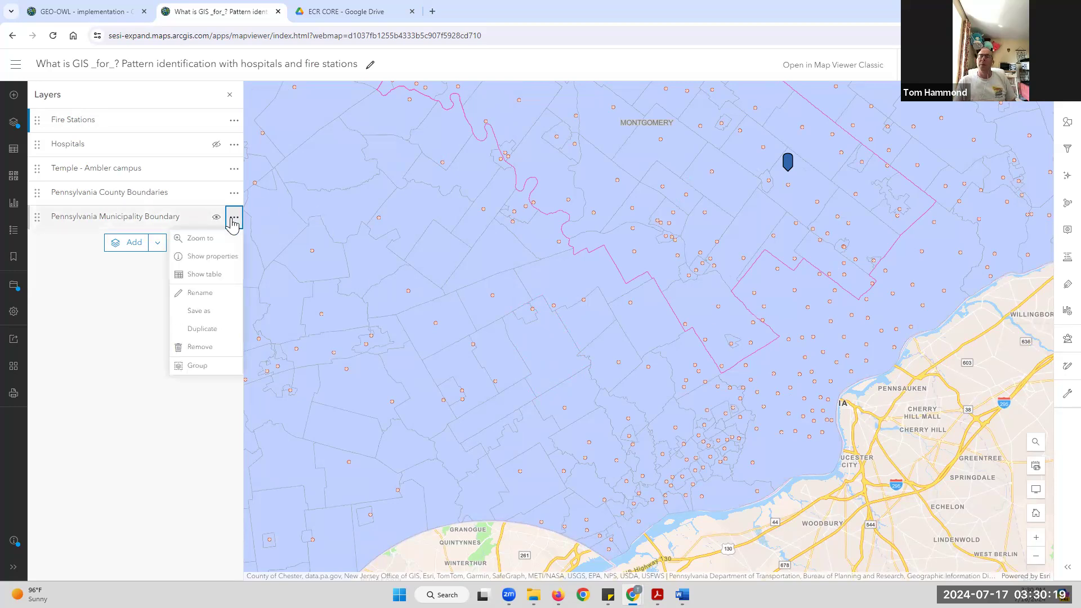
{"action": "left_click", "coordinate": [204, 277]}
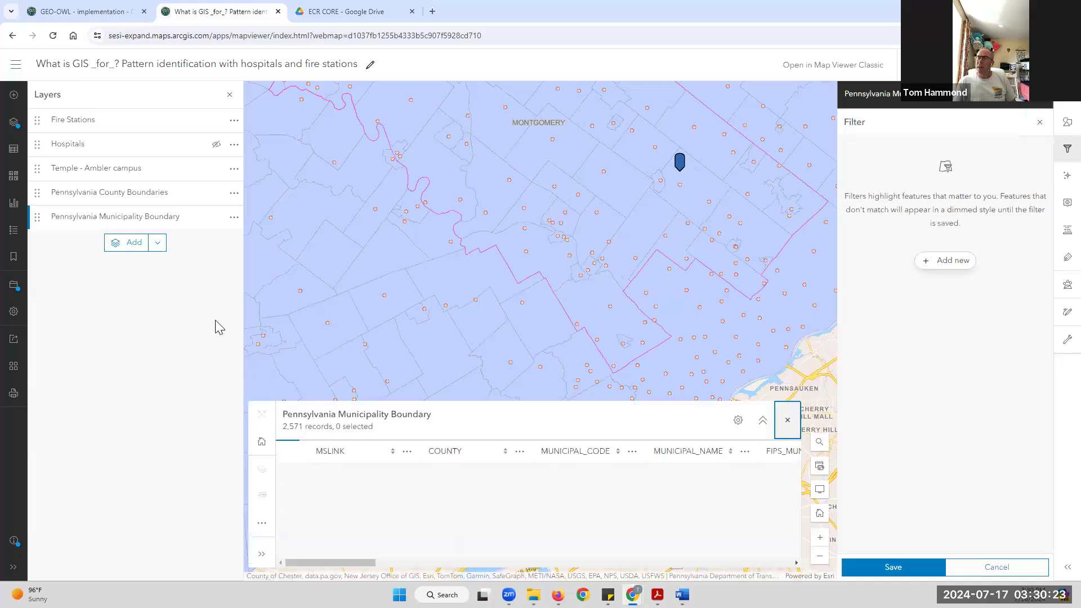
{"action": "left_click", "coordinate": [1068, 148]}
{"action": "double_click", "coordinate": [293, 426]}
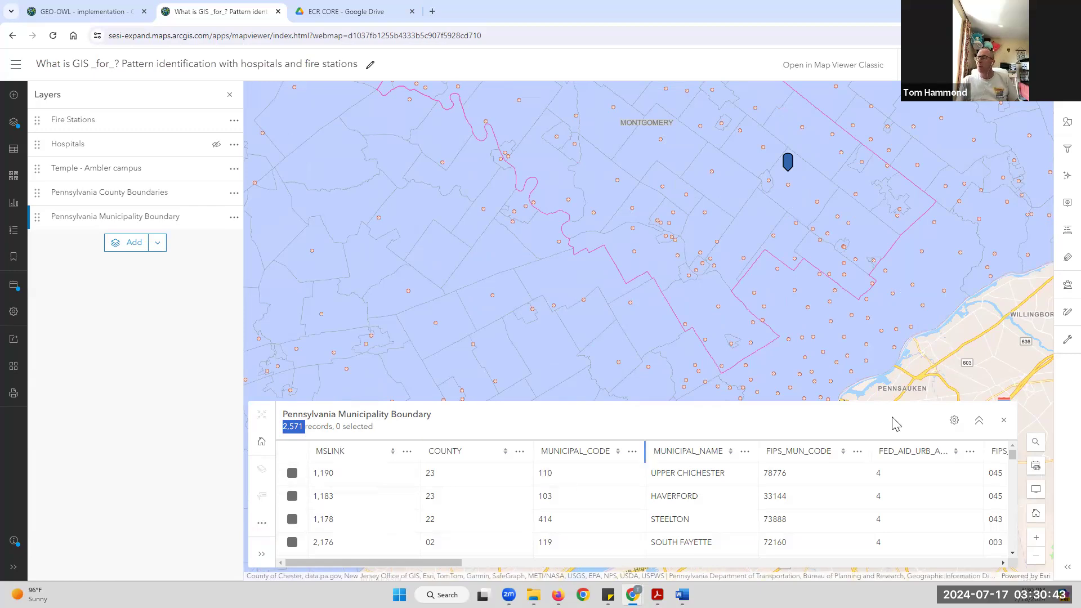
{"action": "left_click", "coordinate": [1002, 422]}
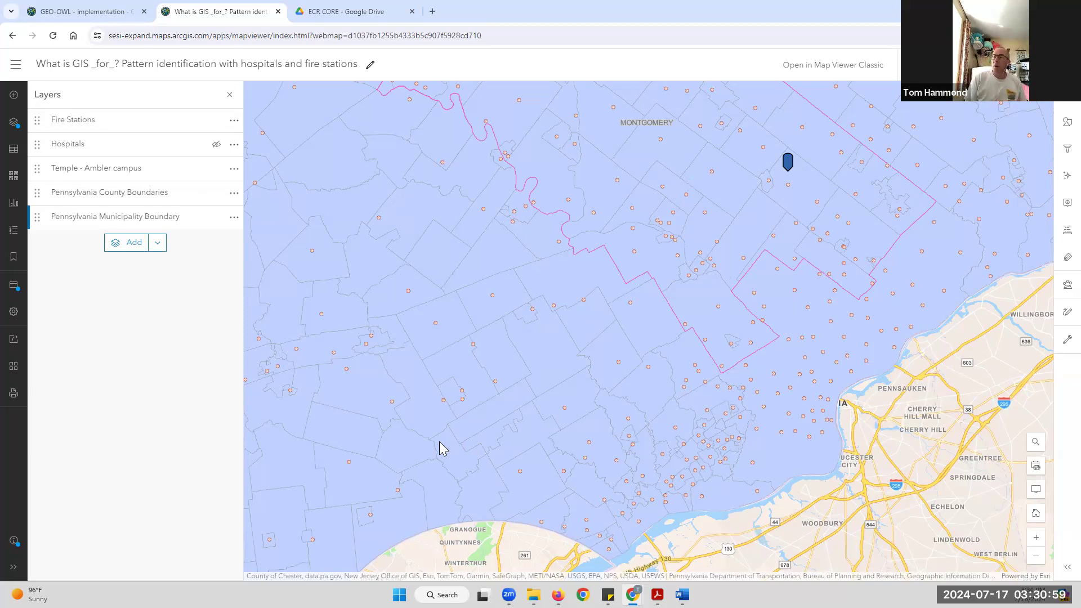
Clear the COUNTY_NAME filter from the Pennsylvania County Boundaries layer to show all counties, and save the change.
{"action": "left_click", "coordinate": [1034, 557]}
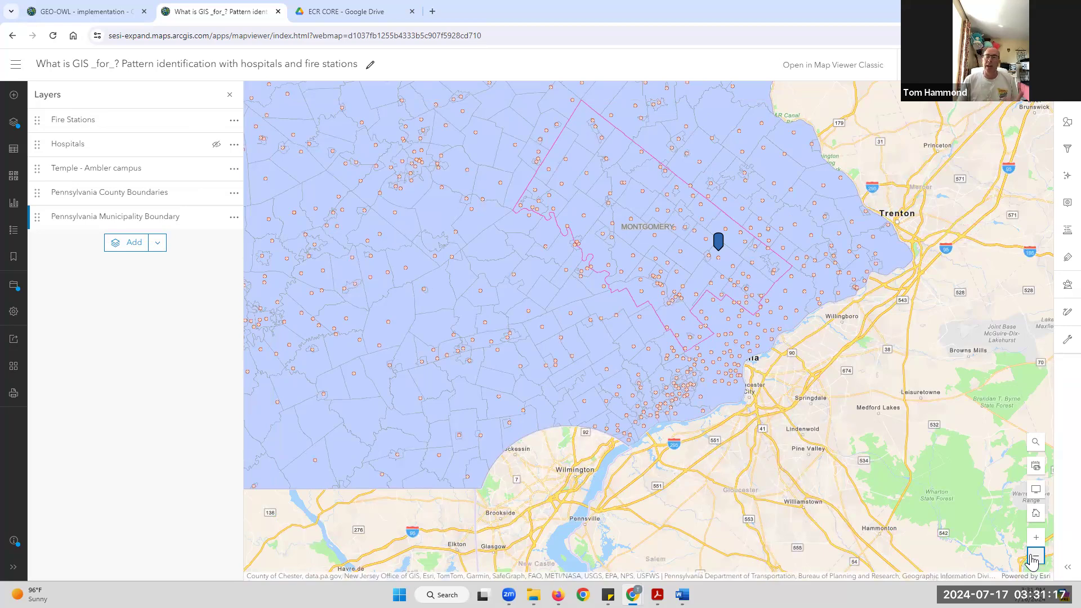
{"action": "left_click", "coordinate": [215, 194]}
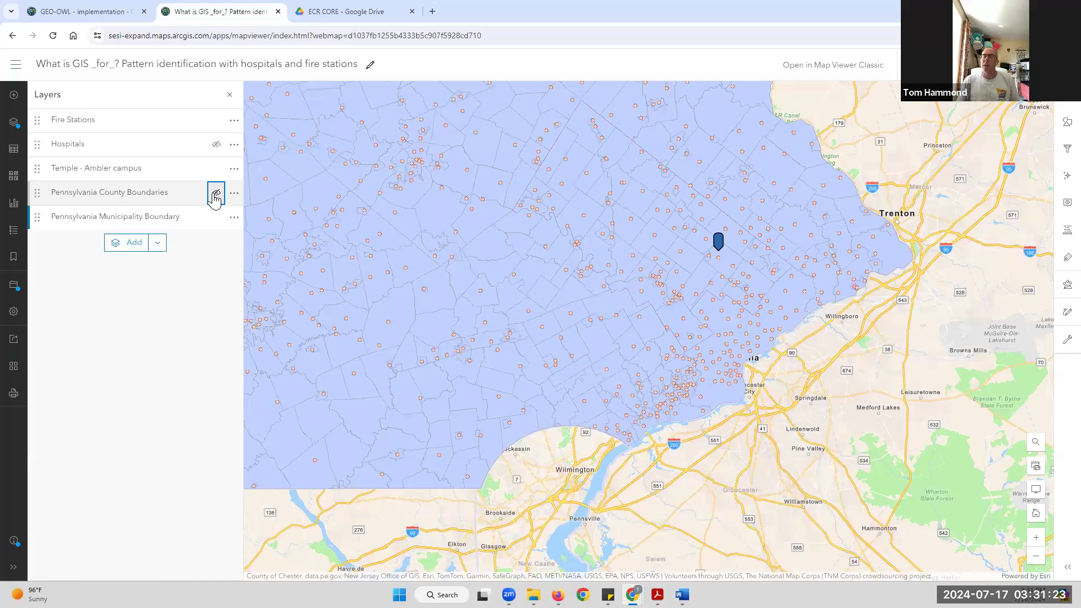
{"action": "left_click", "coordinate": [215, 193]}
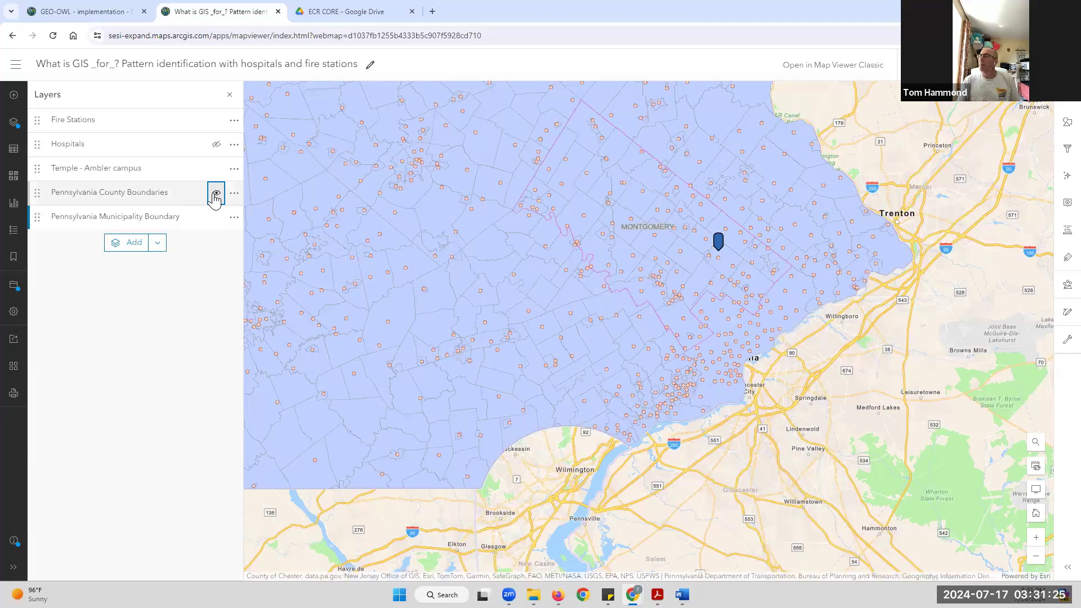
{"action": "right_click", "coordinate": [1057, 152]}
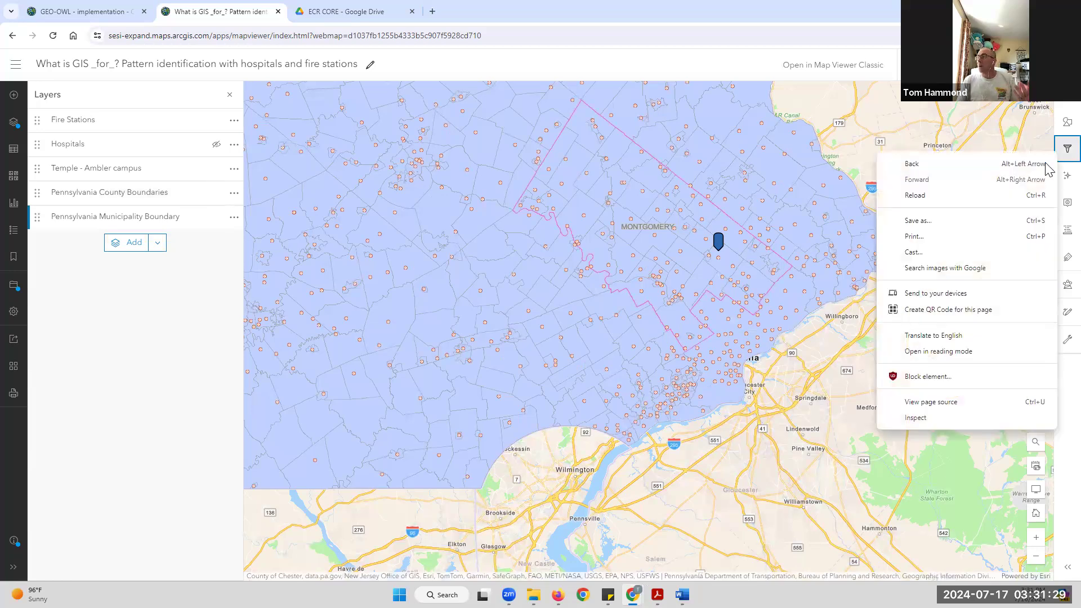
{"action": "left_click", "coordinate": [1062, 150]}
{"action": "left_click", "coordinate": [1062, 151]}
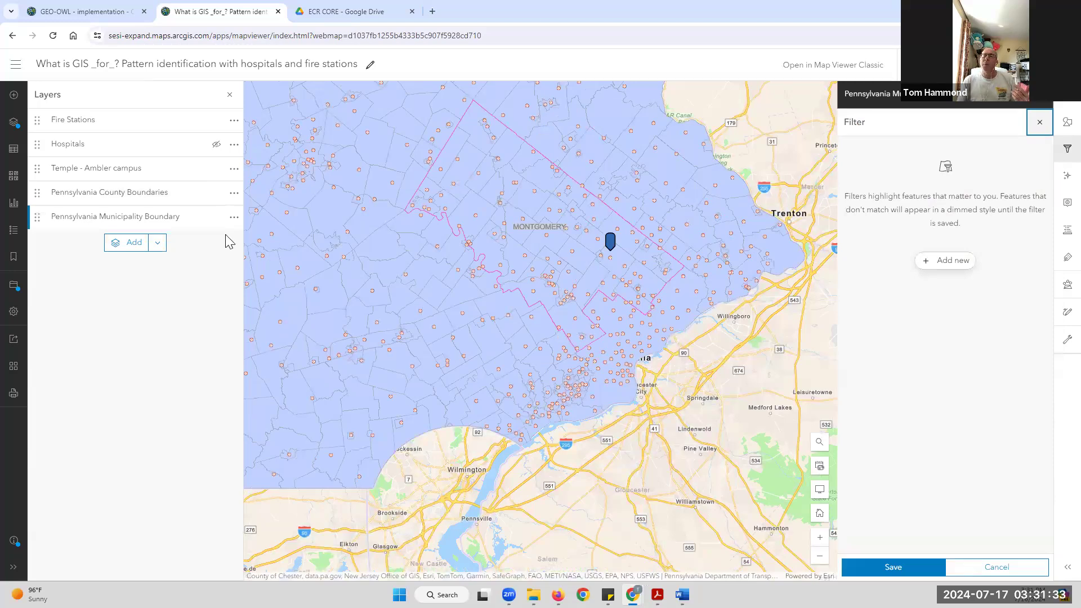
{"action": "left_click", "coordinate": [176, 200]}
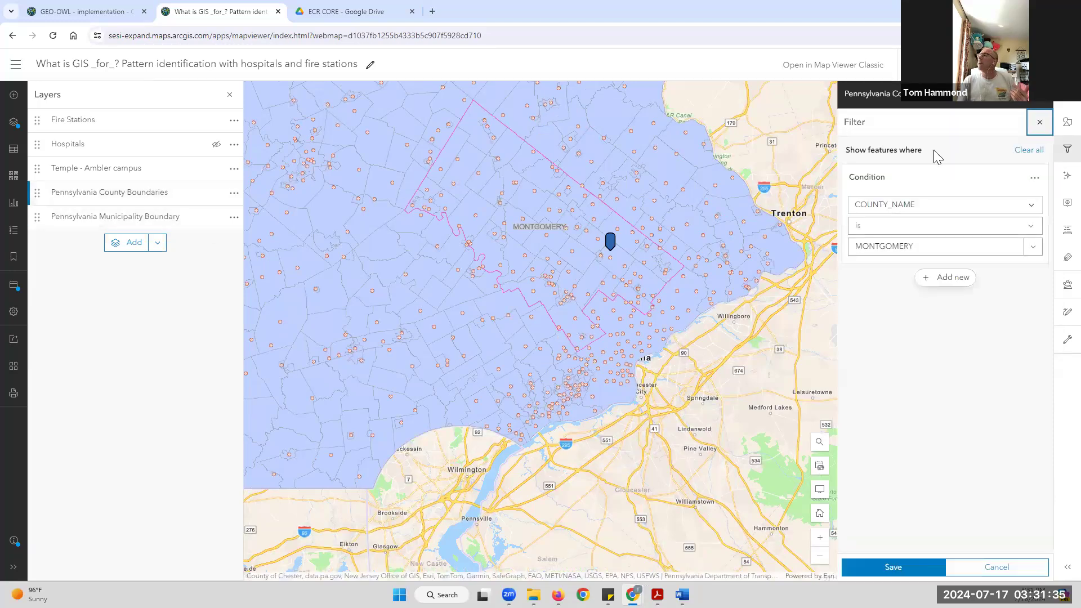
{"action": "left_click", "coordinate": [1022, 151]}
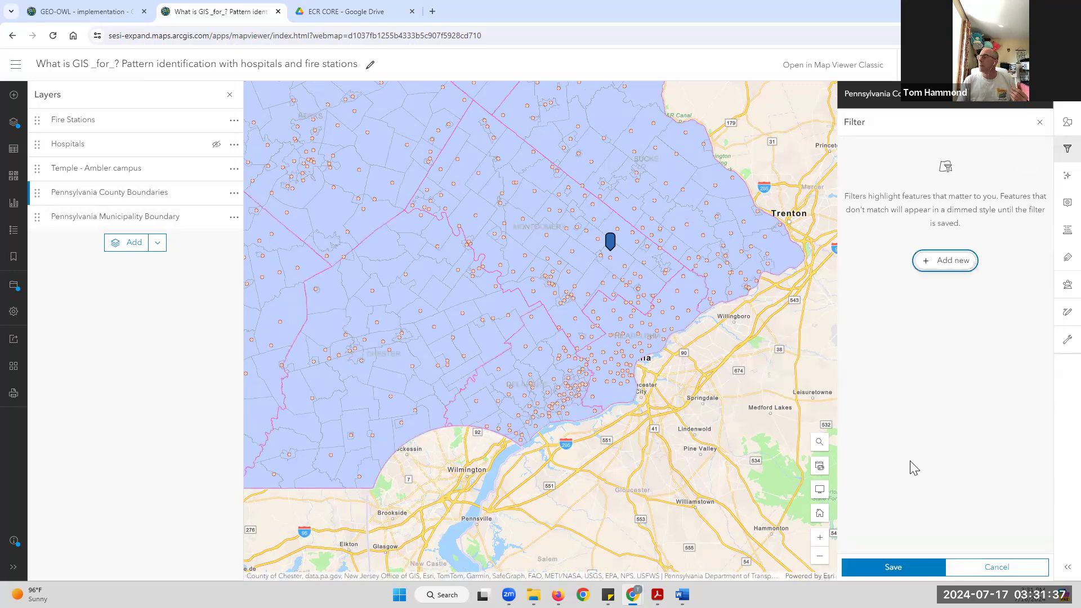
{"action": "left_click", "coordinate": [882, 567]}
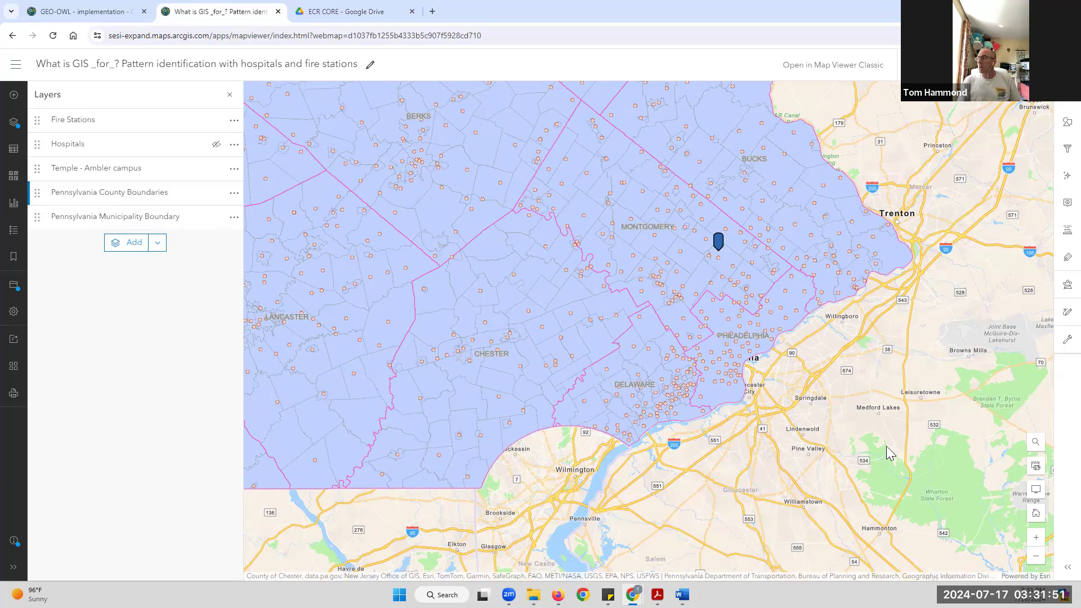
Look over the fire stations and county lines across eastern Pennsylvania, and select the web map's address.
{"action": "left_click", "coordinate": [1036, 557]}
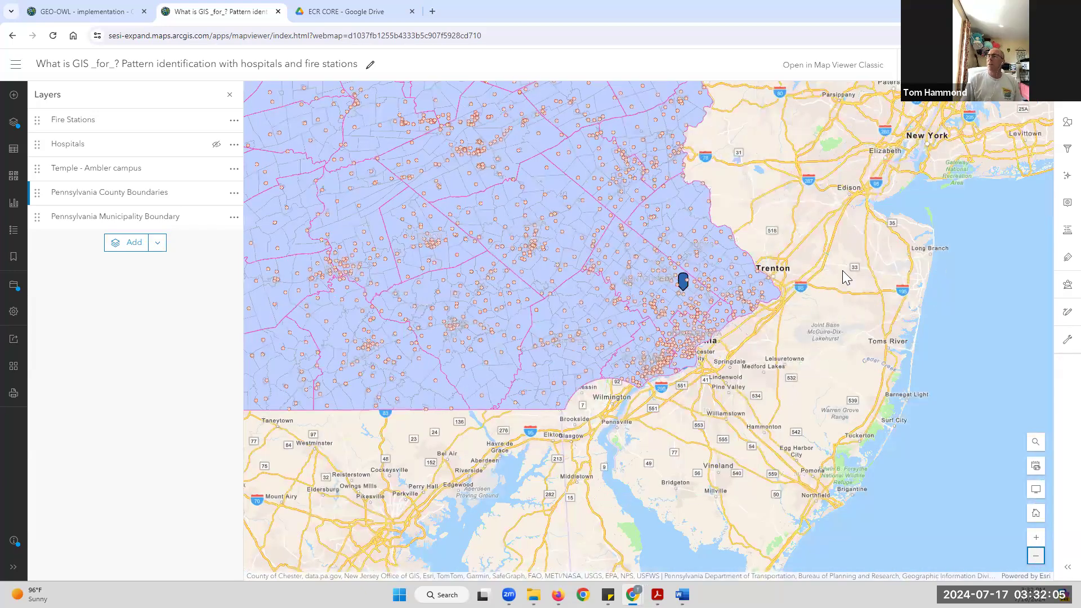
{"action": "left_click_drag", "start_coordinate": [759, 223], "coordinate": [846, 332]}
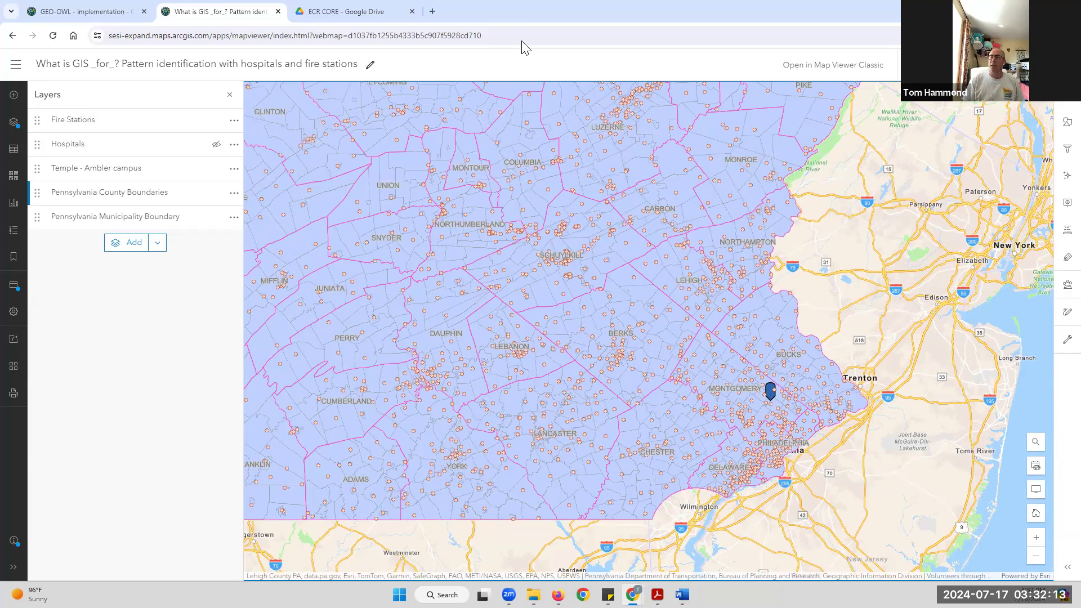
{"action": "left_click", "coordinate": [347, 37]}
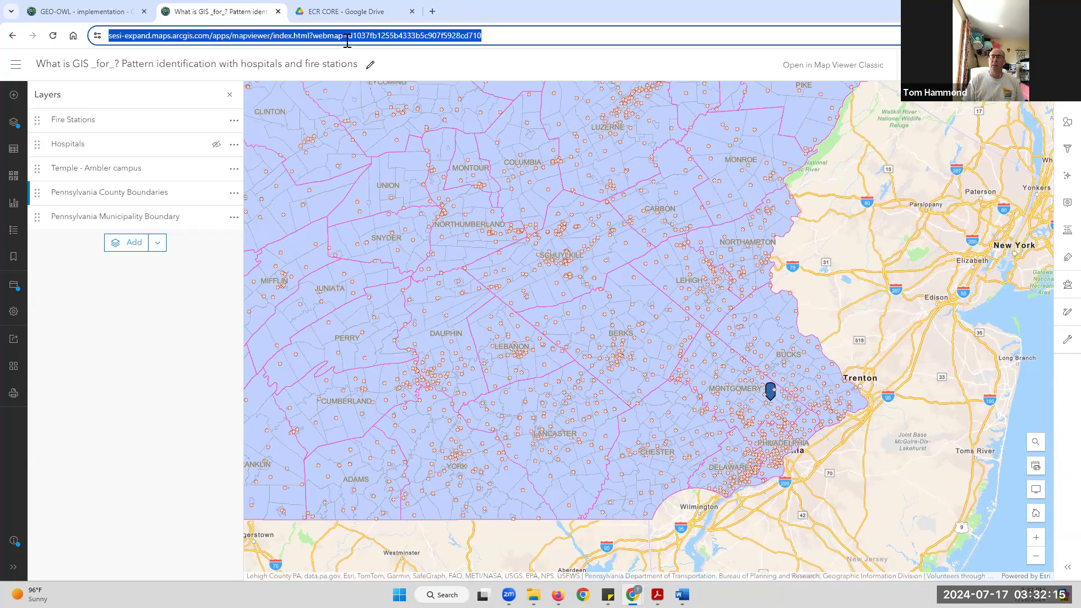